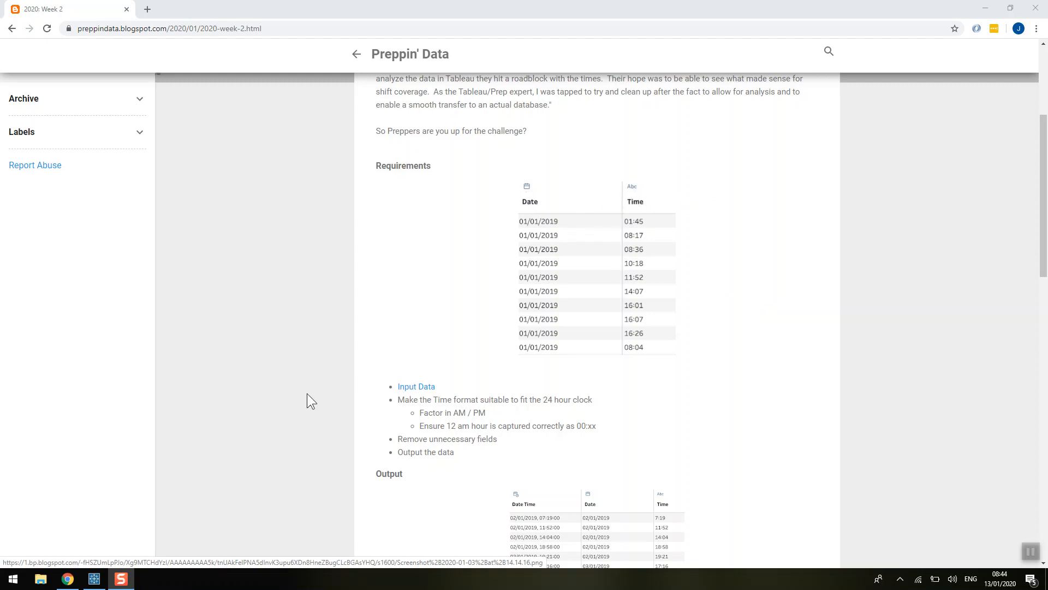
Step: Switch to Tableau Prep Builder and insert a clean step directly after the PD 2020 Wk 2 input
click(95, 578)
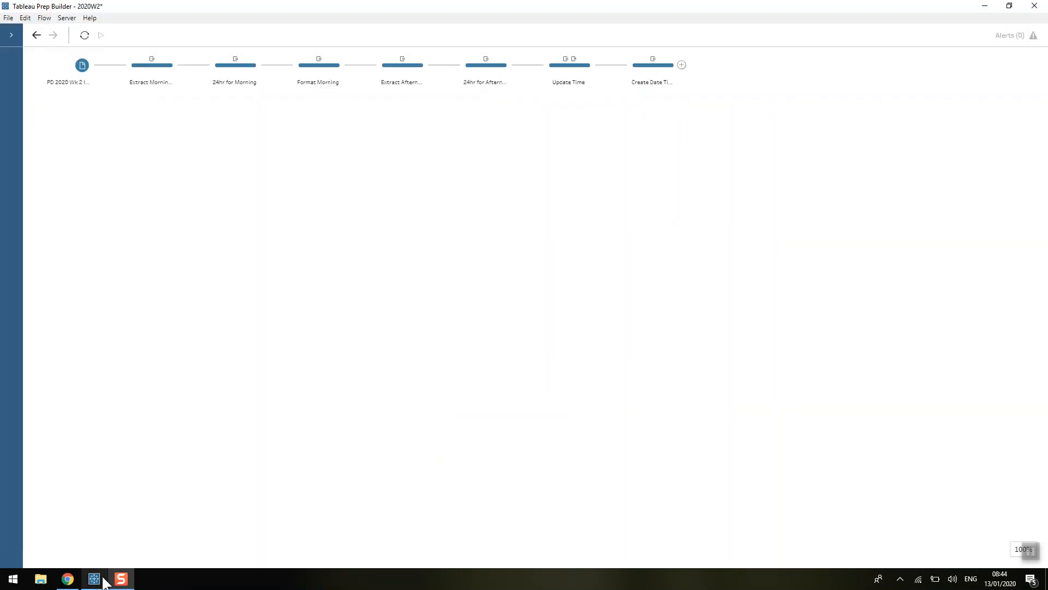
click(87, 66)
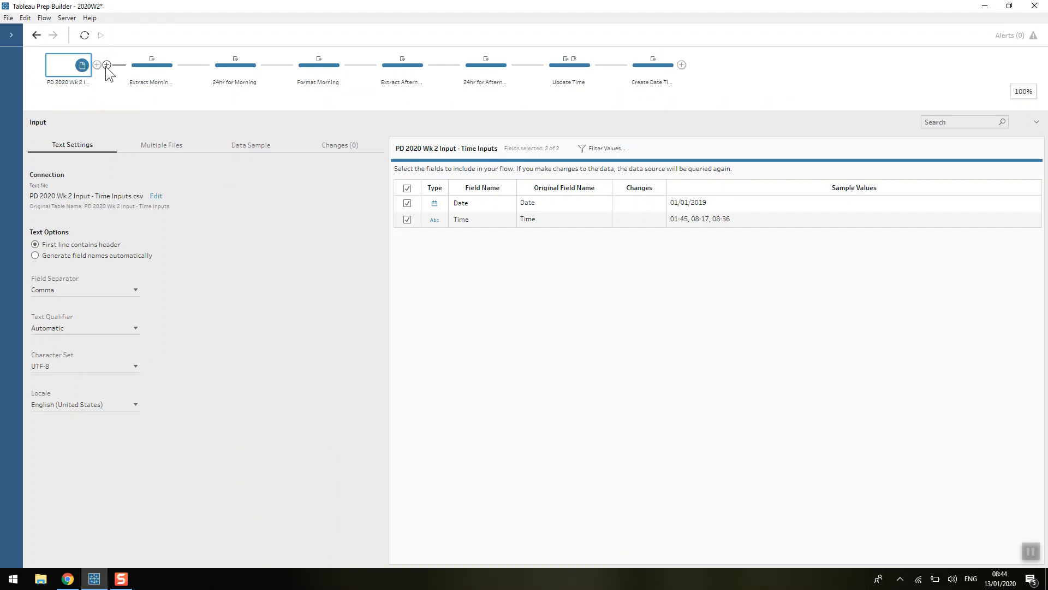
click(107, 65)
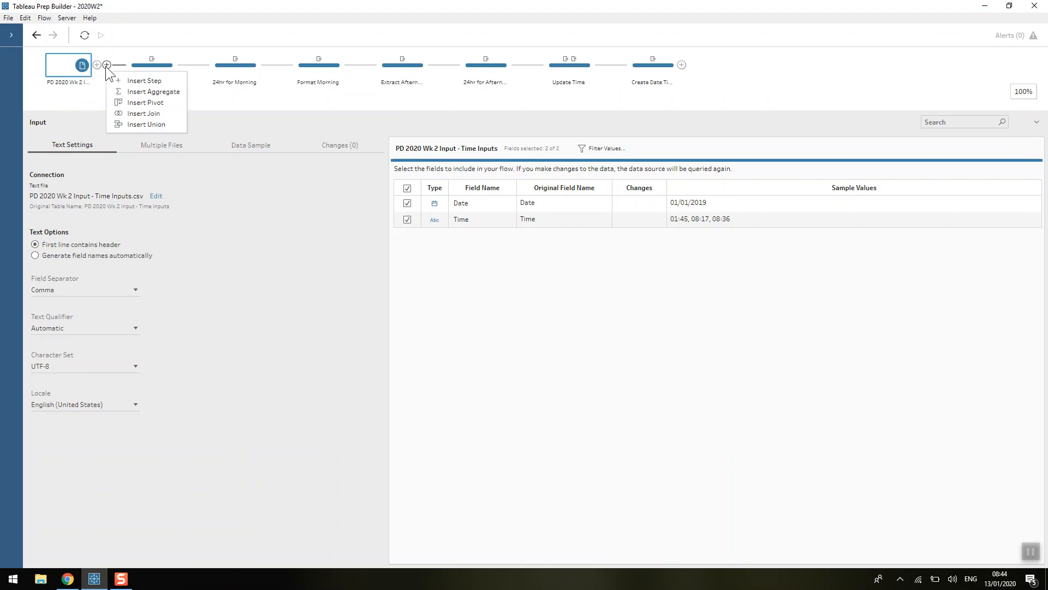
click(113, 80)
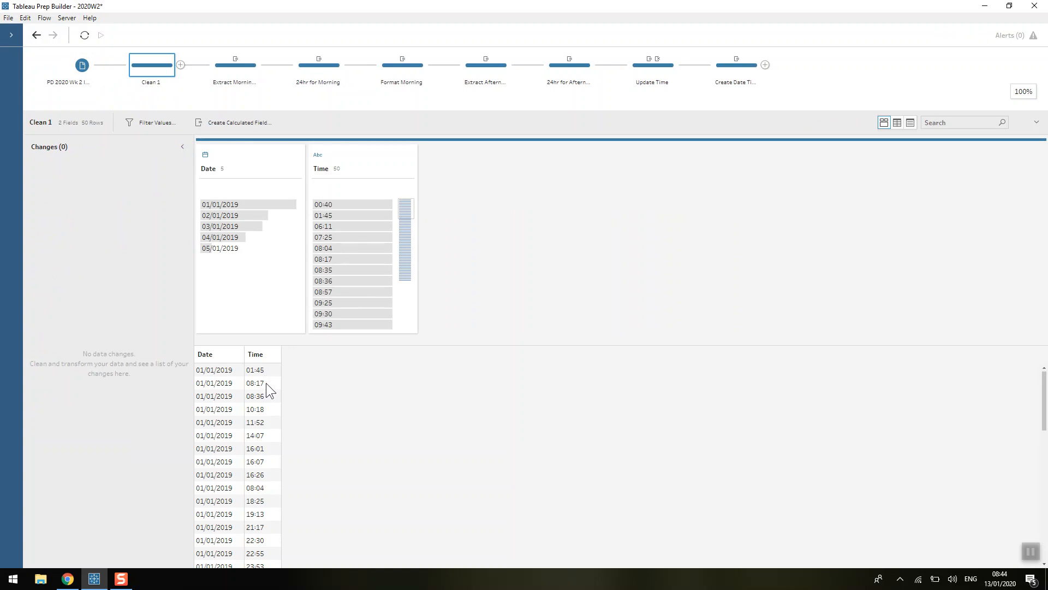
Step: Examine the Time values in the new clean step's data grid for inconsistent formats and AM/PM suffixes
scroll(267, 384, down, 5)
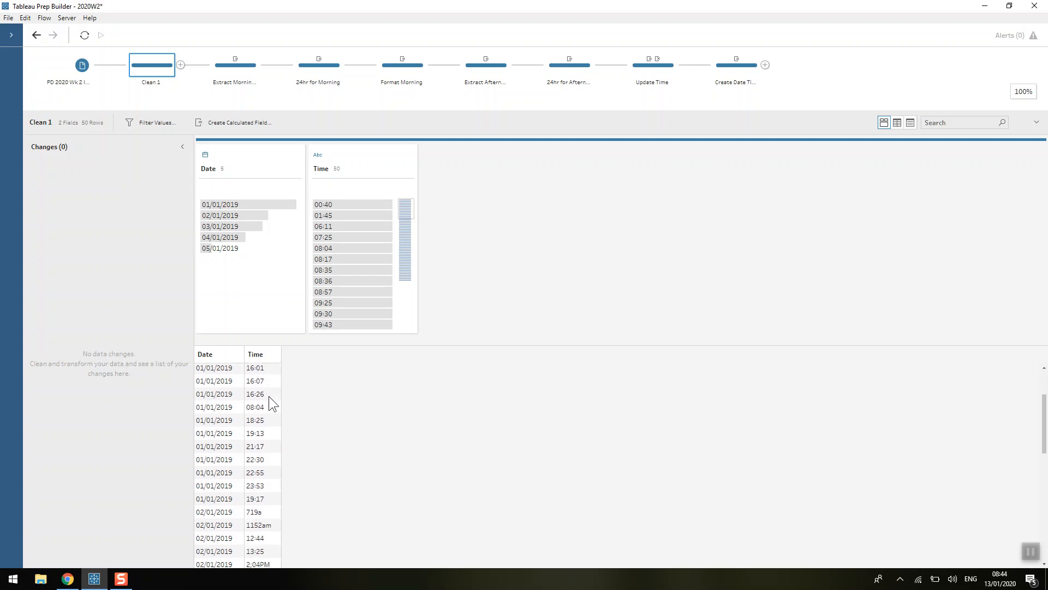
click(270, 430)
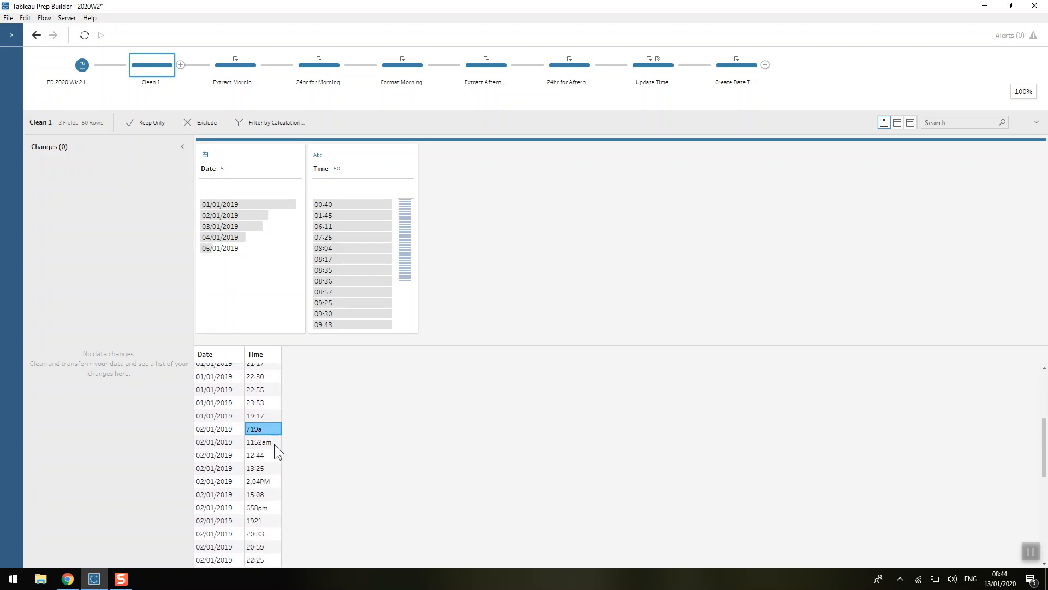
click(276, 483)
click(271, 518)
click(267, 483)
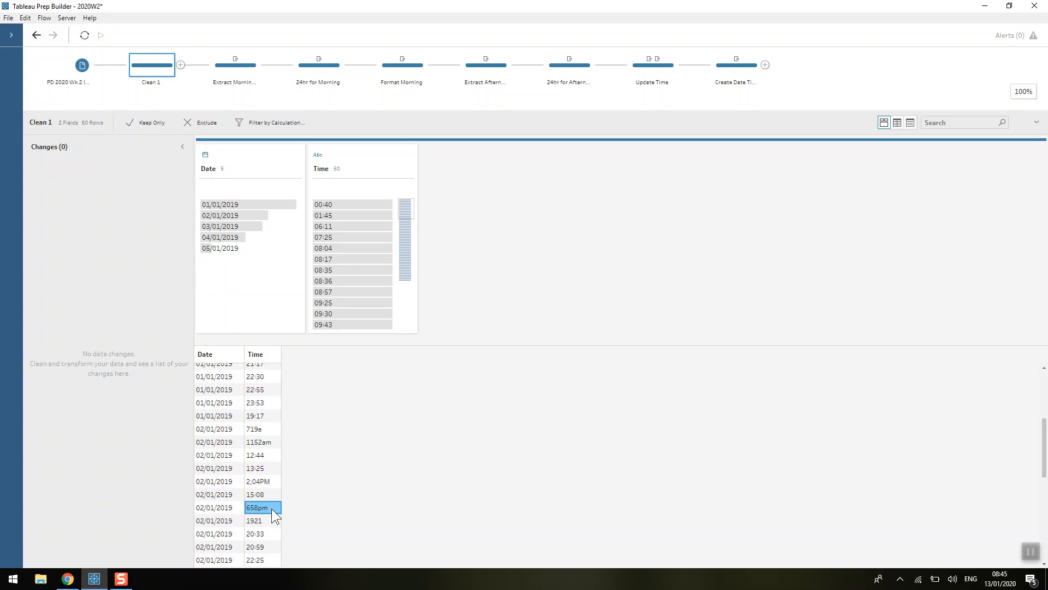
scroll(273, 506, down, 3)
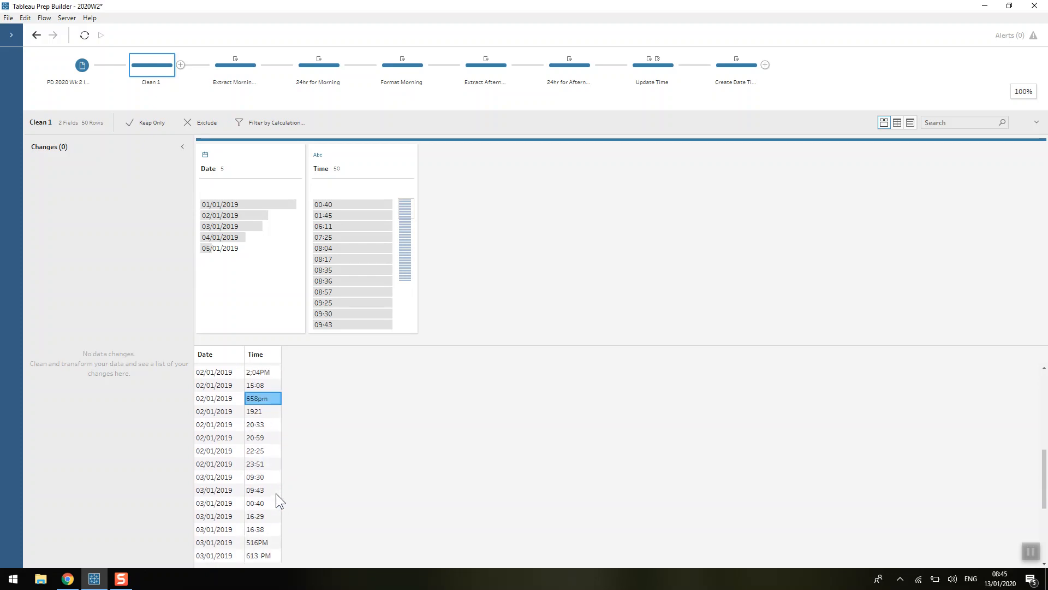
scroll(274, 490, up, 7)
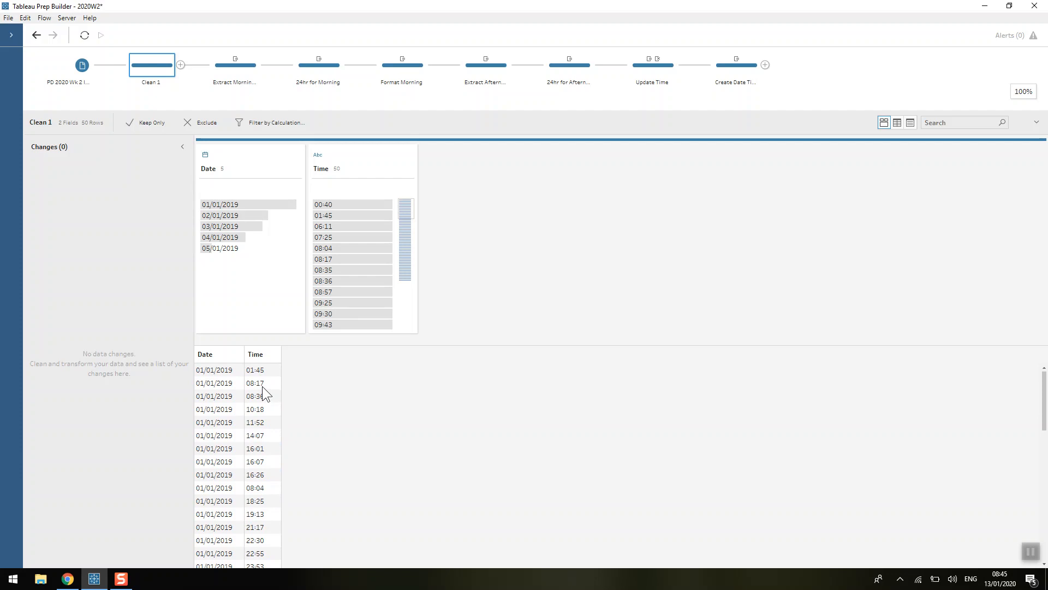
scroll(260, 427, down, 4)
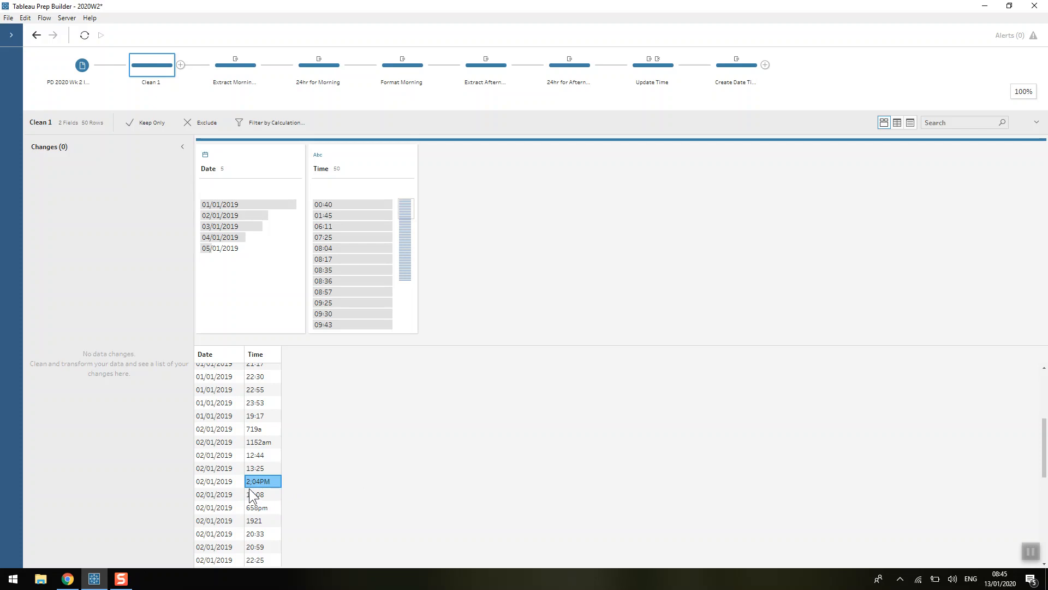
Step: Review the Morning Times calculation in the Extract Morning Times step, then close it without changes
click(228, 69)
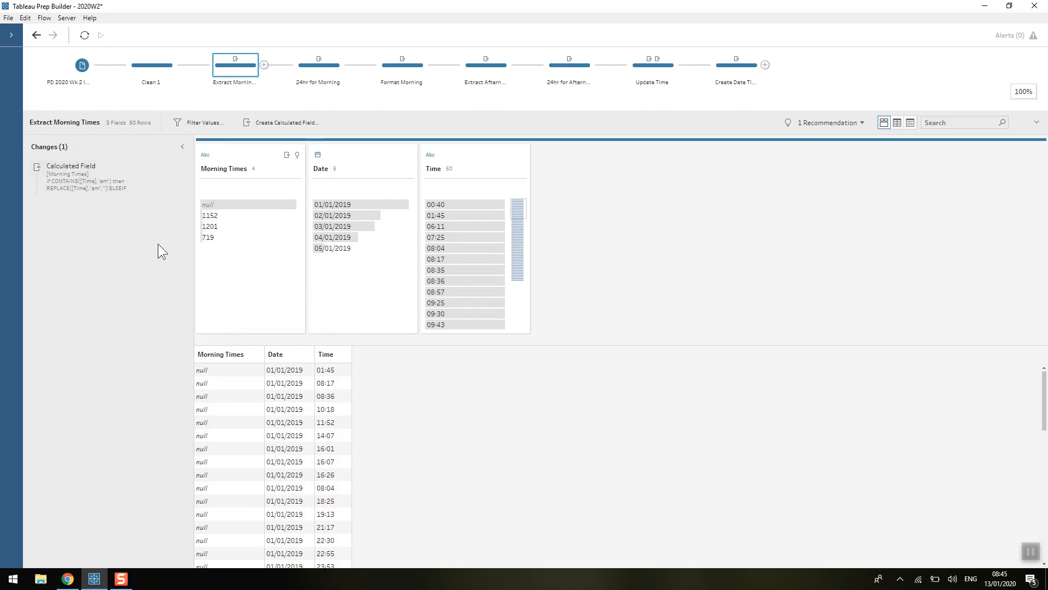
double_click(99, 185)
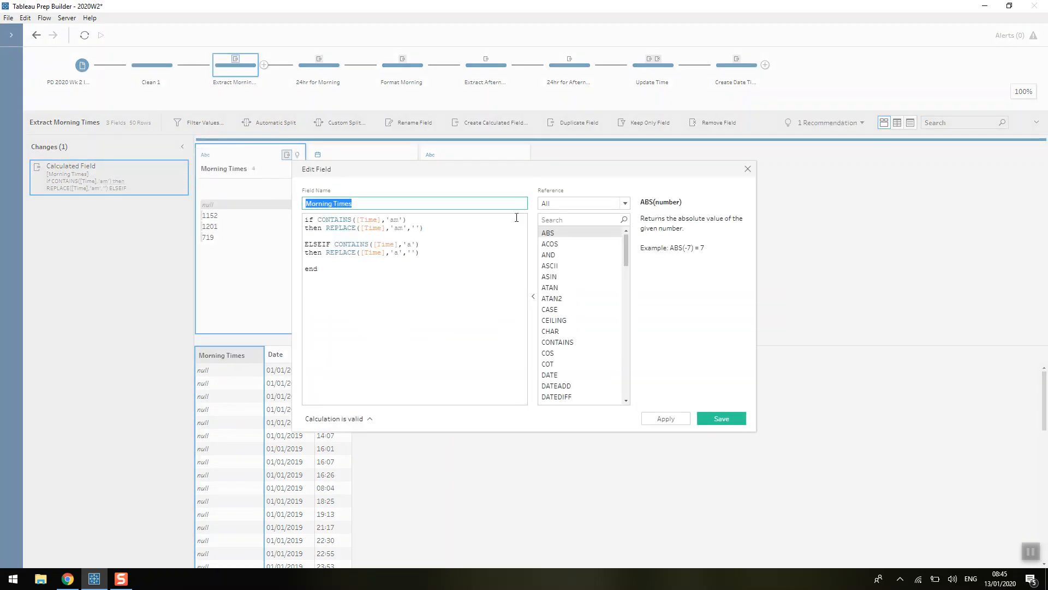
drag(515, 176, 593, 181)
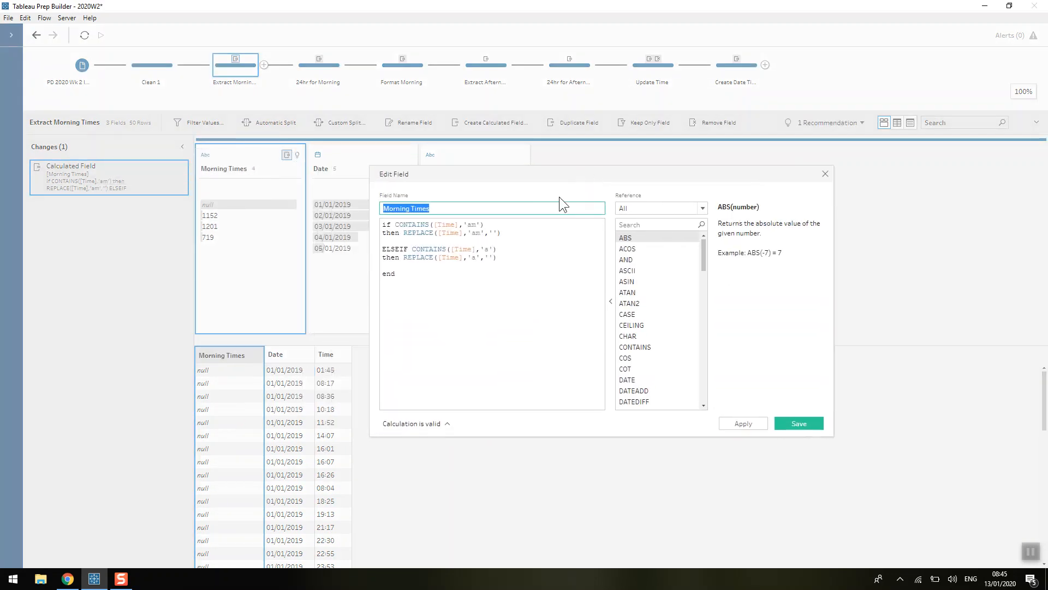
click(486, 229)
mouse_move(484, 178)
mouse_down()
mouse_move(478, 223)
mouse_move(470, 193)
mouse_up()
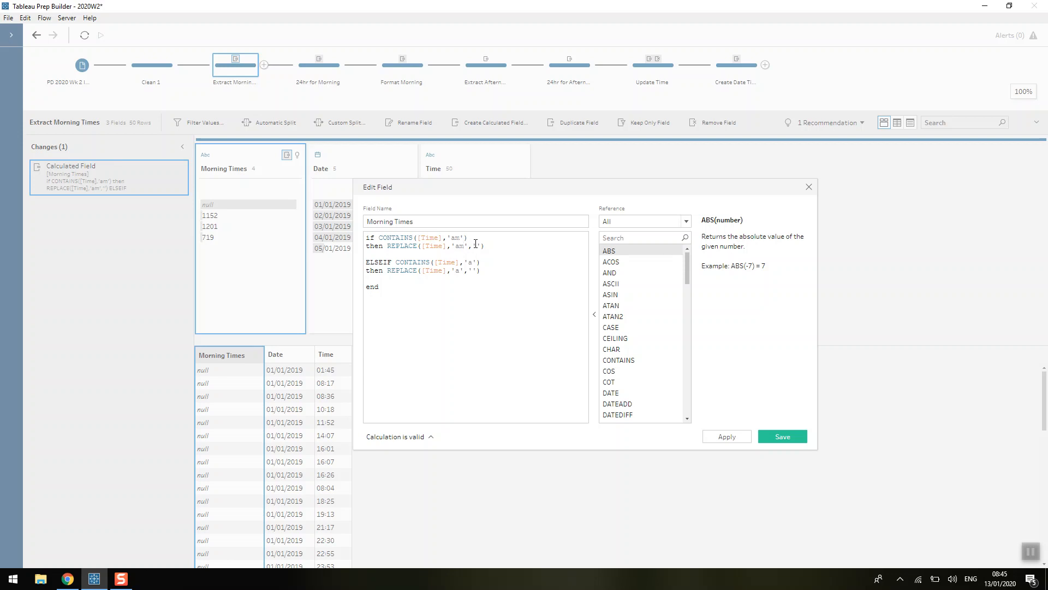
click(809, 186)
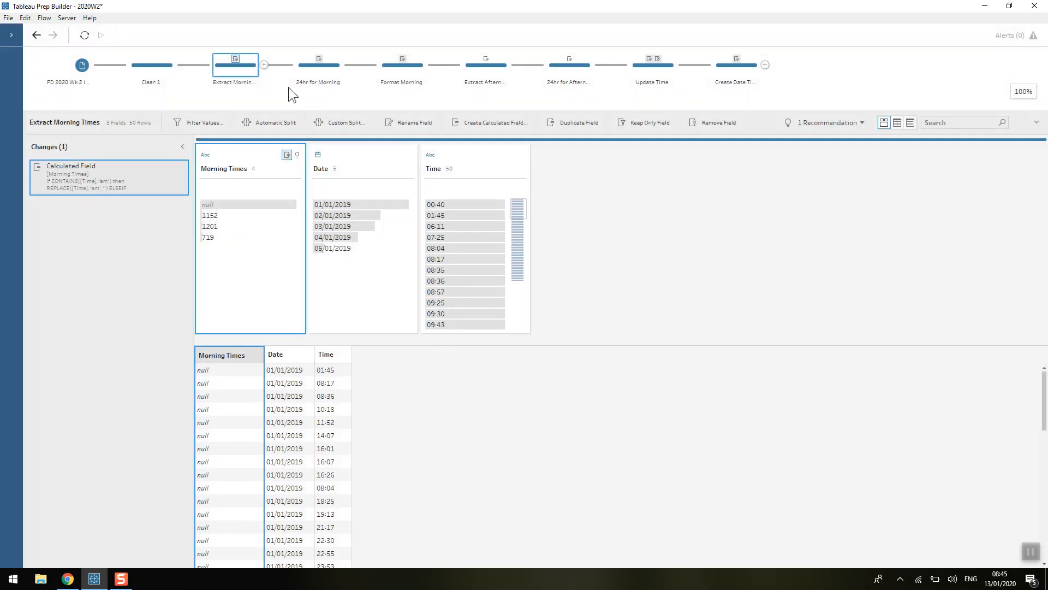
Step: Compare the Morning Times values before and after the 24hr for Morning step and review that step's calculation
click(304, 65)
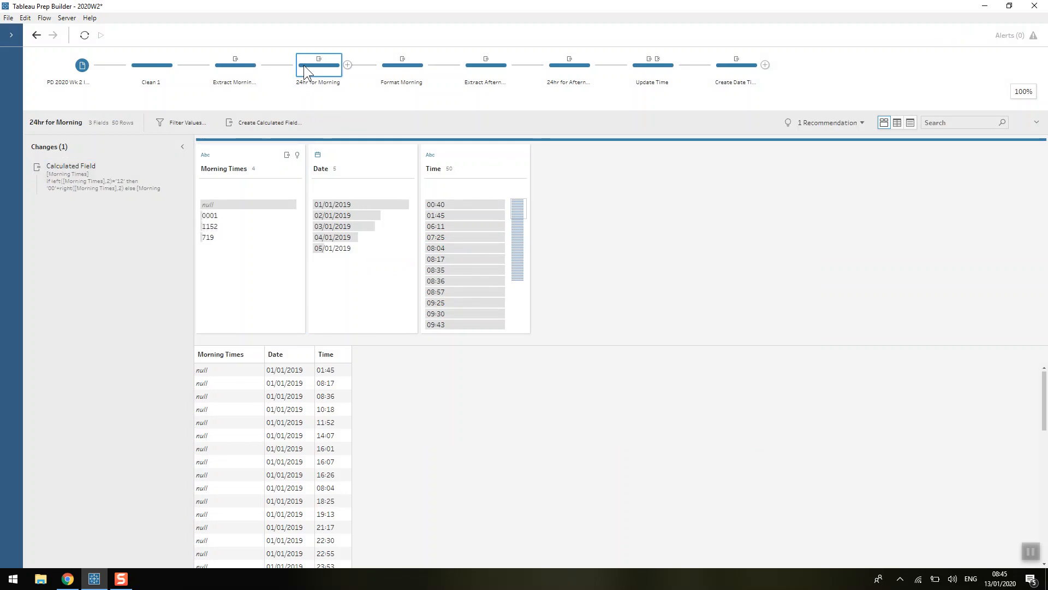
click(241, 66)
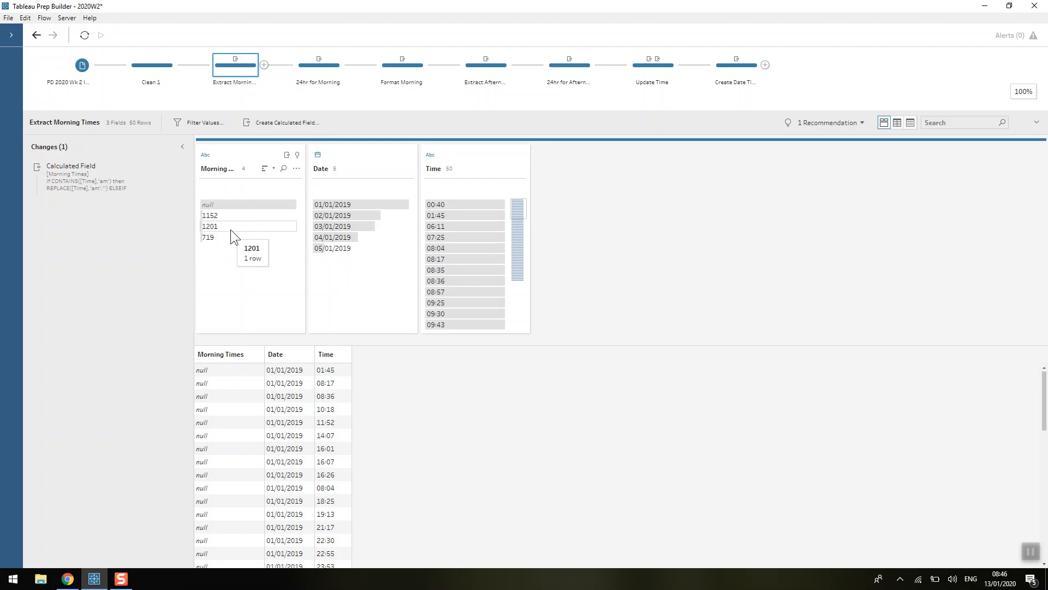
click(304, 70)
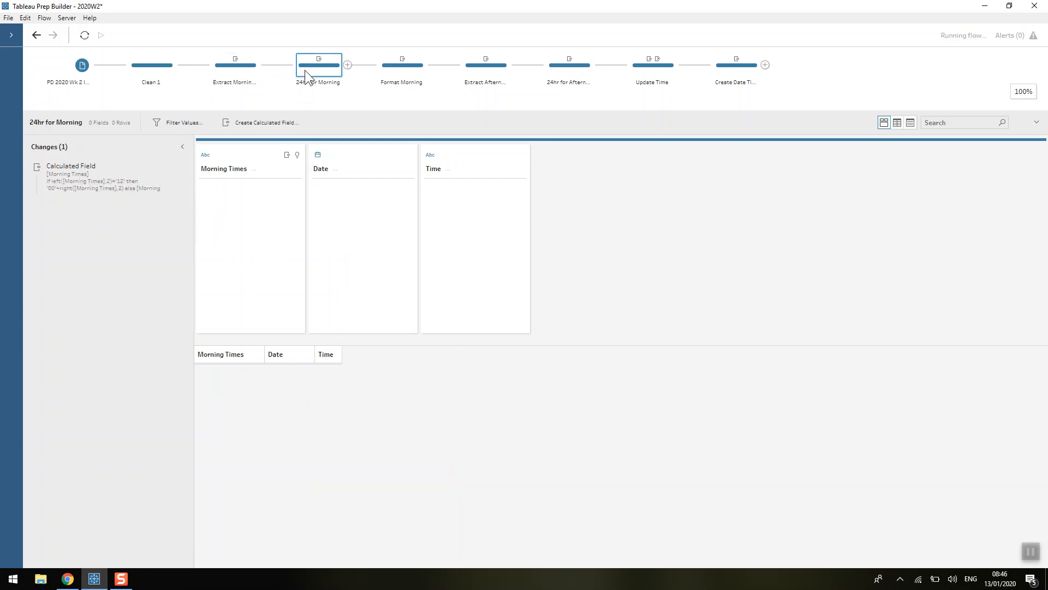
click(108, 173)
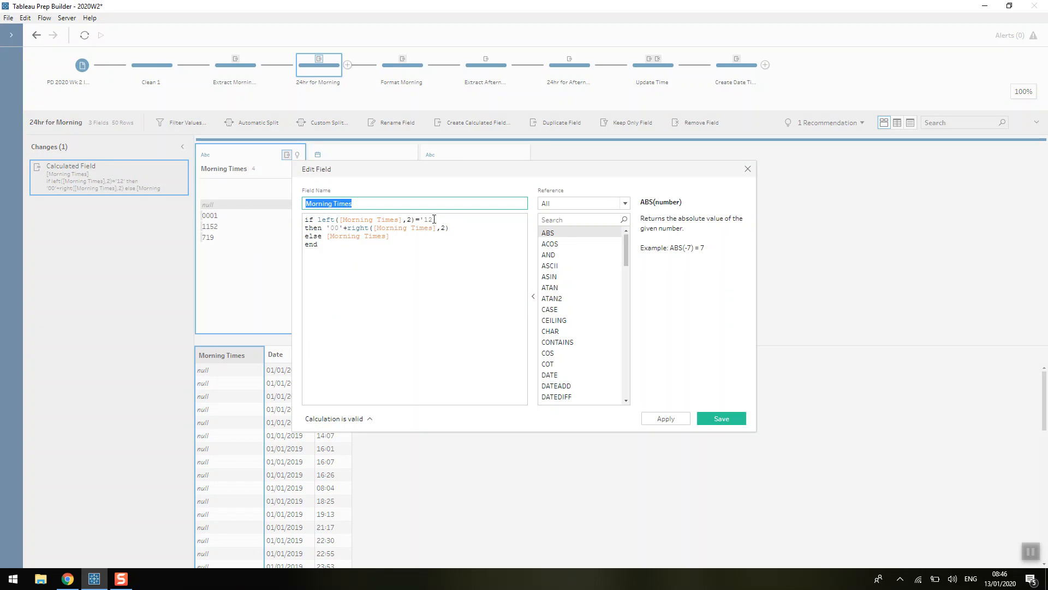
click(338, 229)
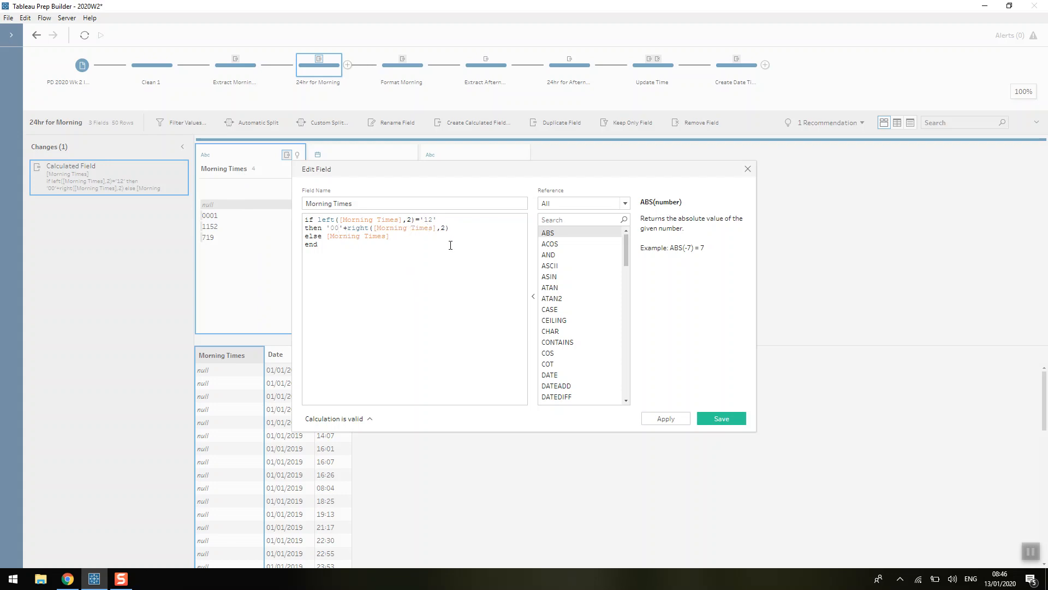
click(746, 169)
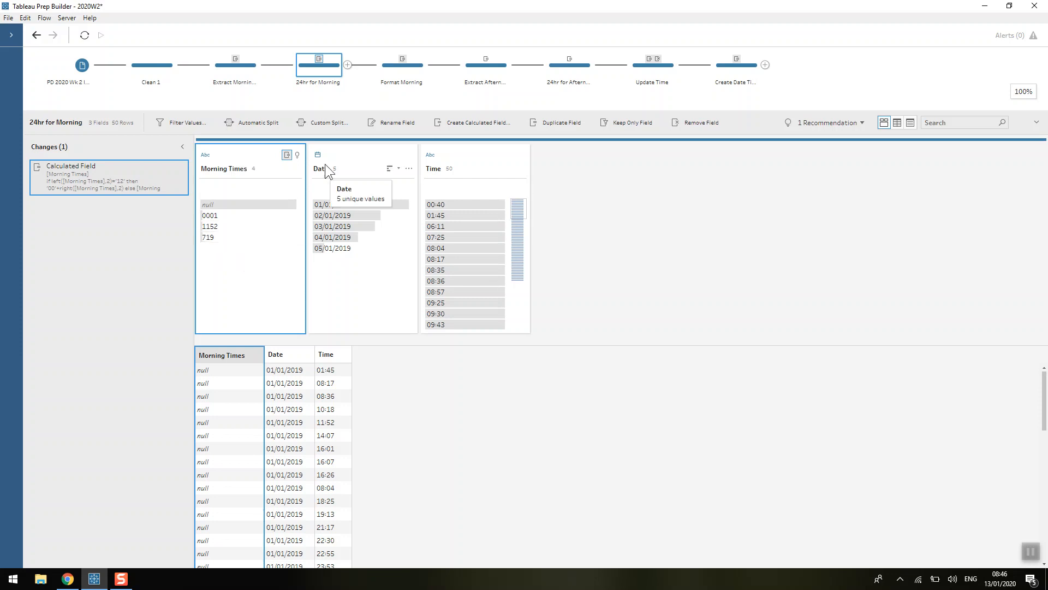
Step: Review the Morning Times calculation in the Format Morning step and close it without changes
click(403, 75)
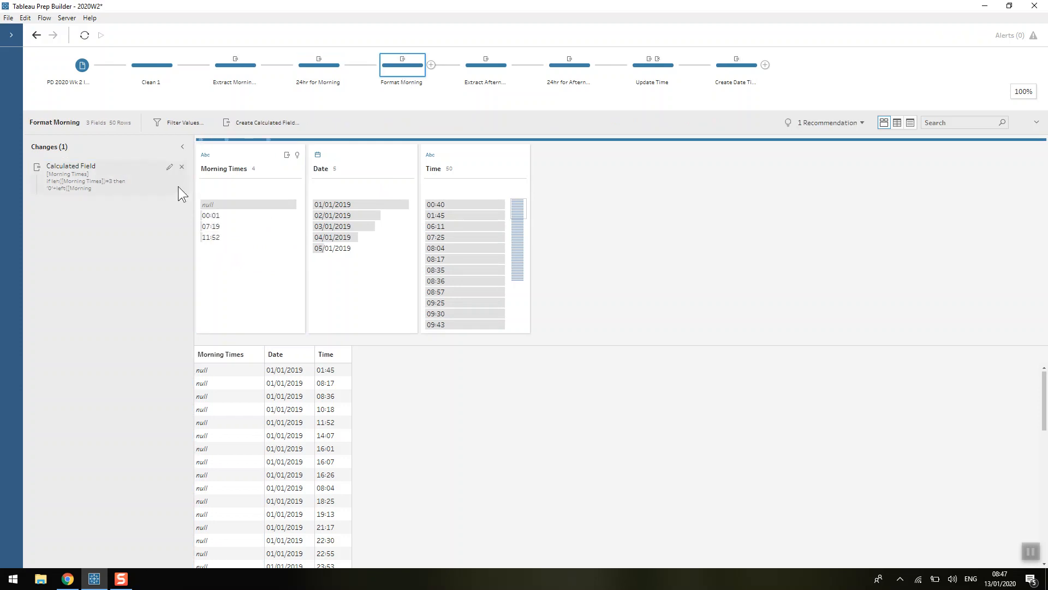
double_click(107, 179)
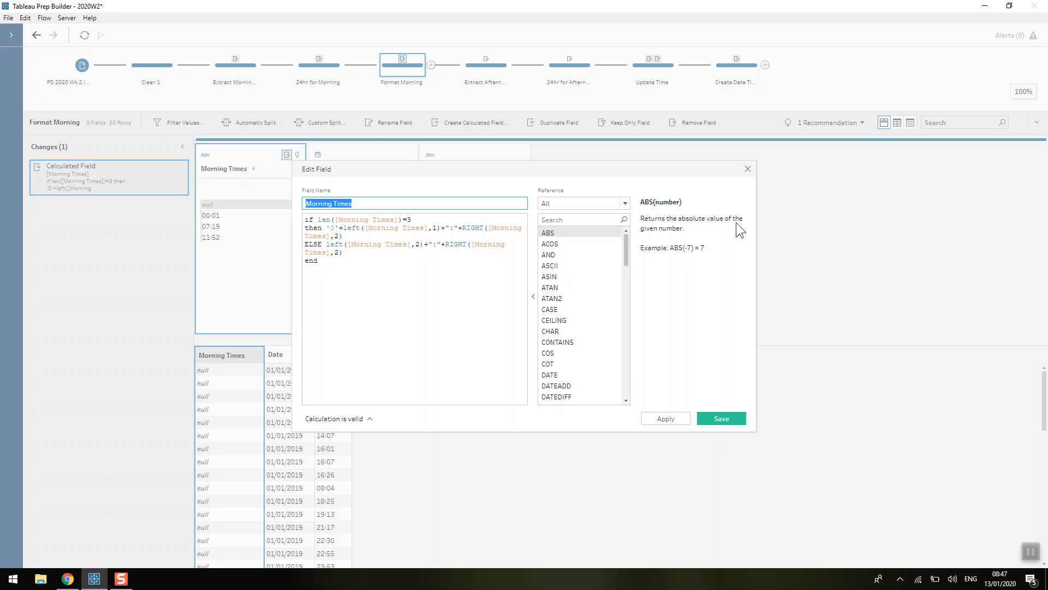
click(747, 169)
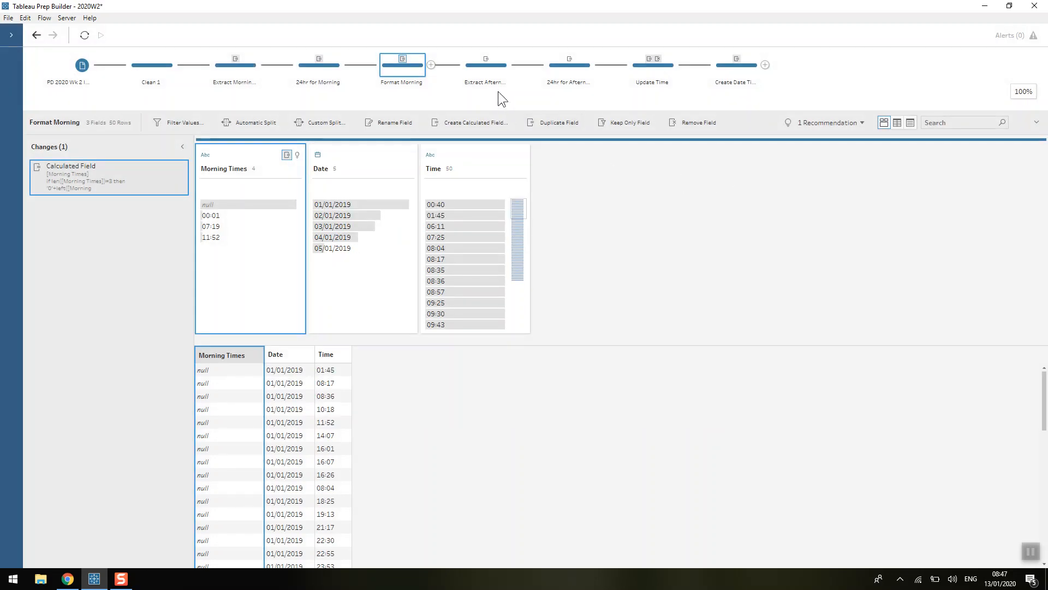
Step: Review the Afternoon Times calculation in the Extract Afternoon Times step and close it without changes
click(492, 71)
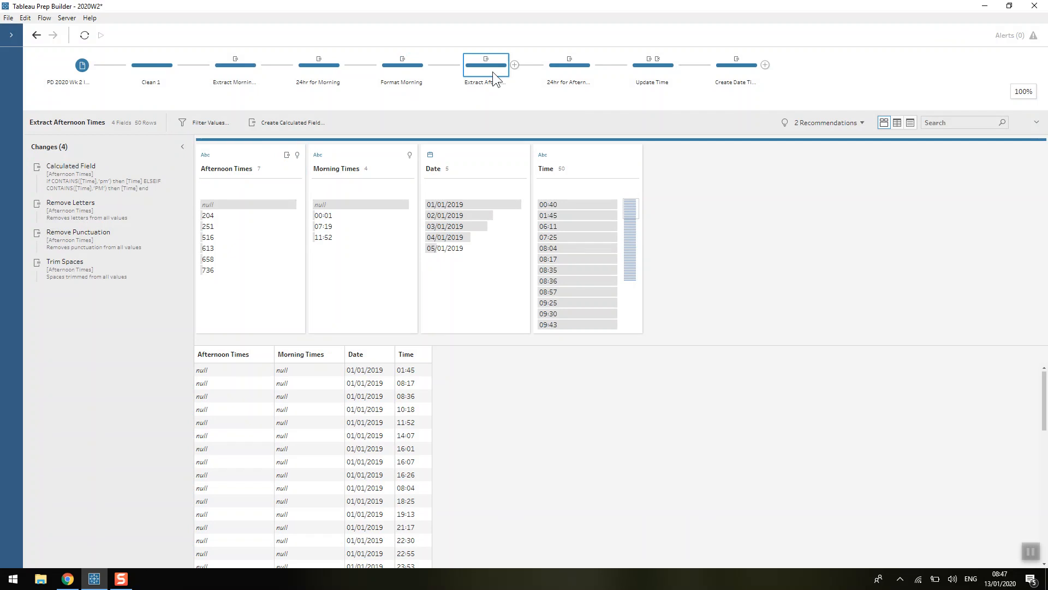
click(87, 185)
double_click(87, 184)
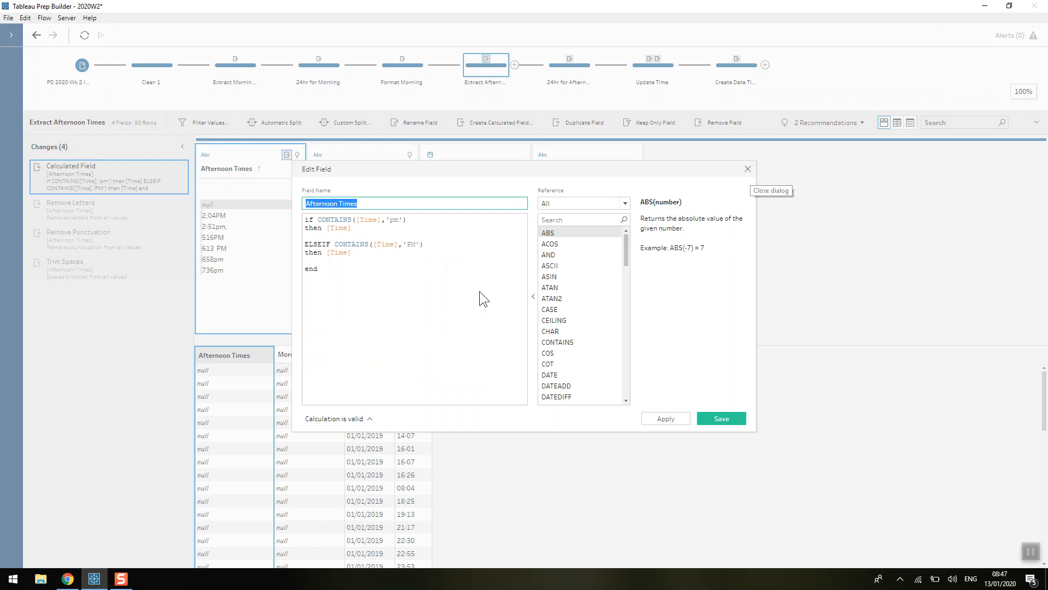
click(749, 171)
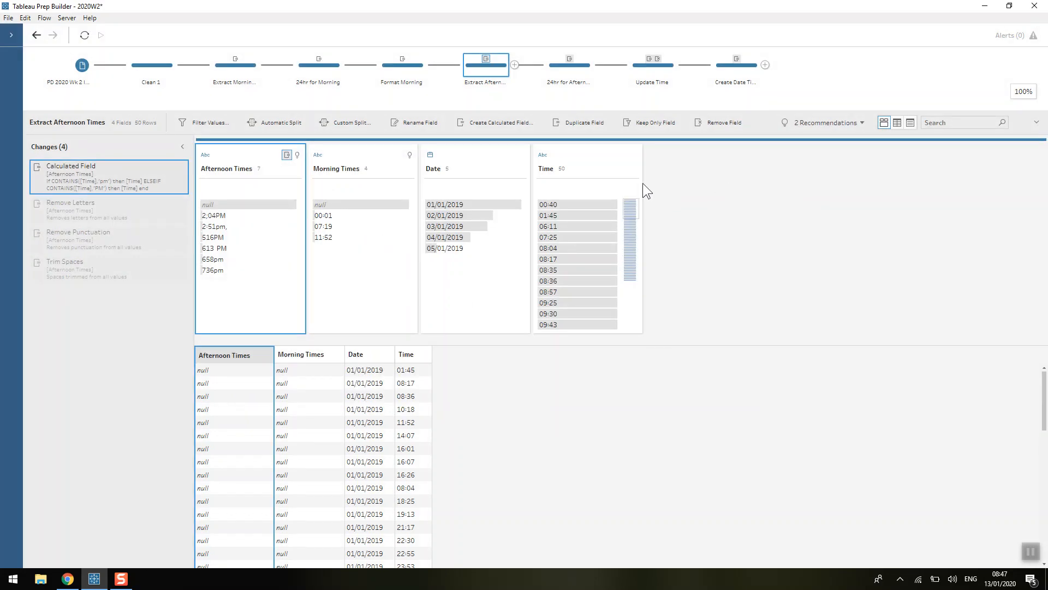
Step: Review the Clean options for the Time and Afternoon Times fields, and inspect the data at the existing Trim Spaces change
click(633, 169)
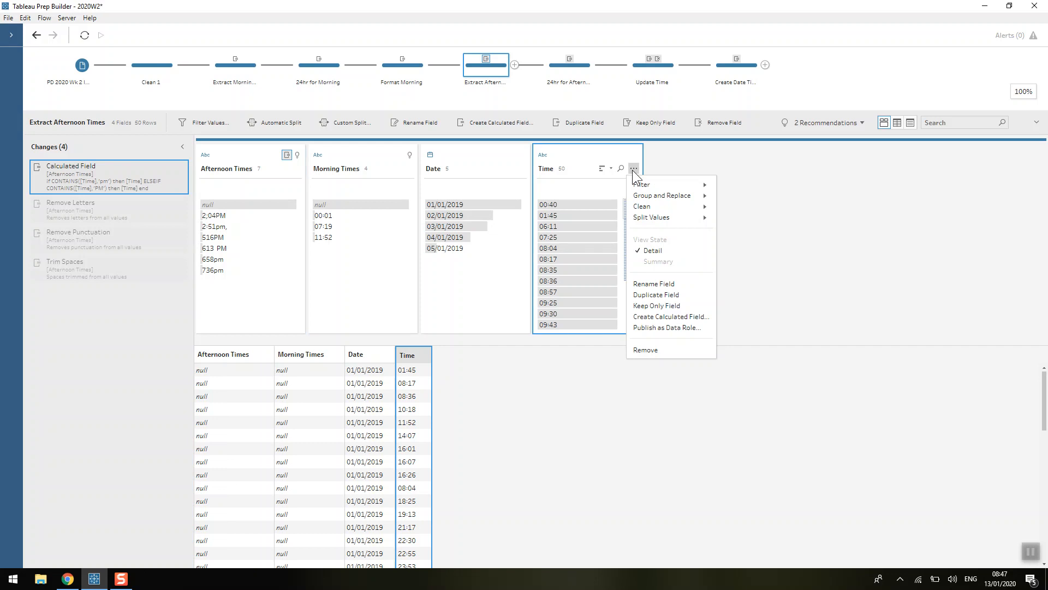
mouse_move(676, 205)
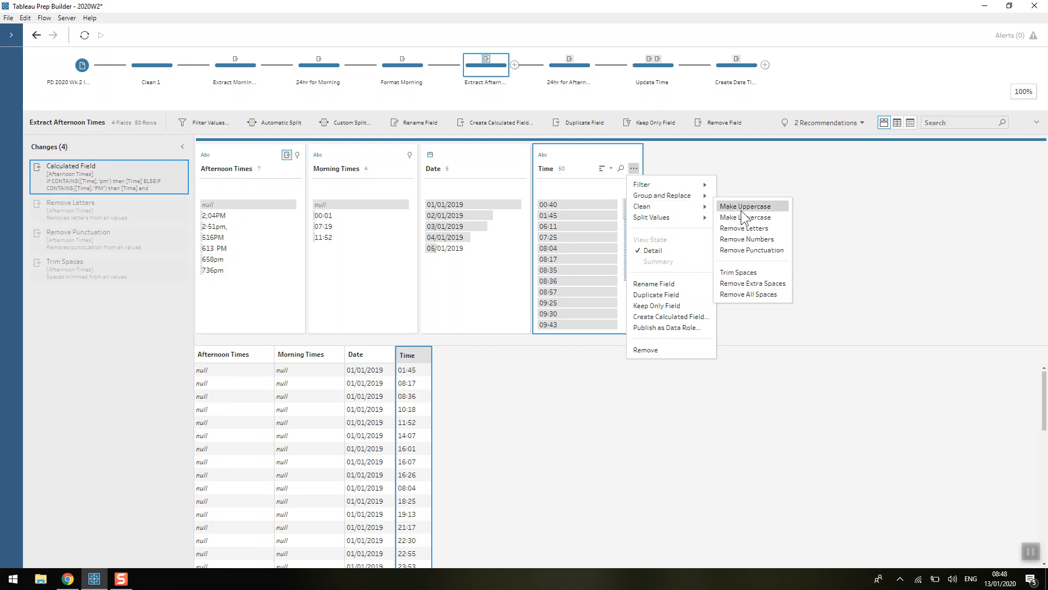
click(814, 198)
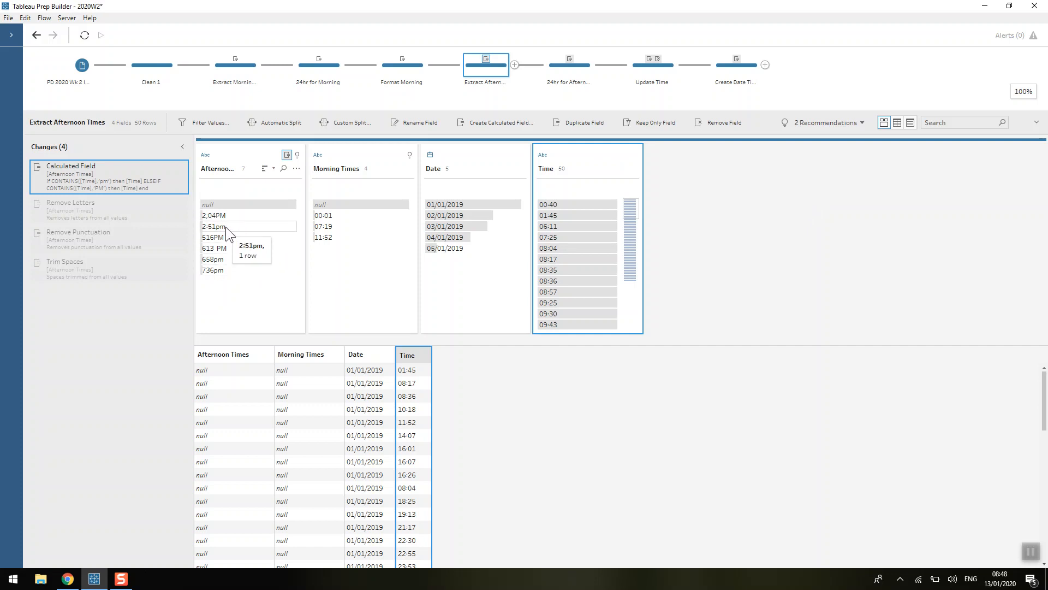
click(297, 170)
mouse_move(317, 206)
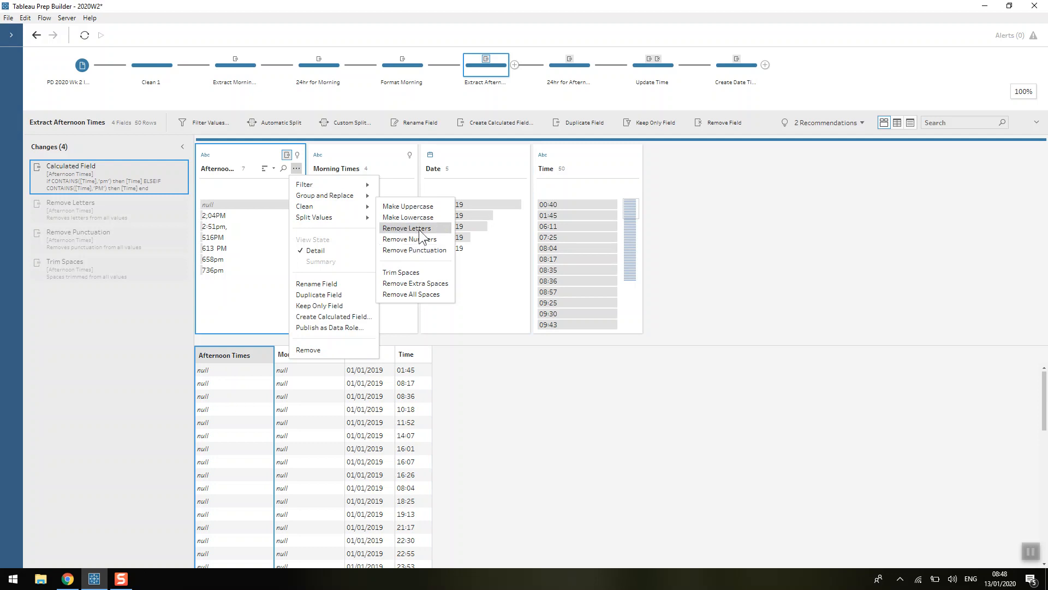
click(428, 273)
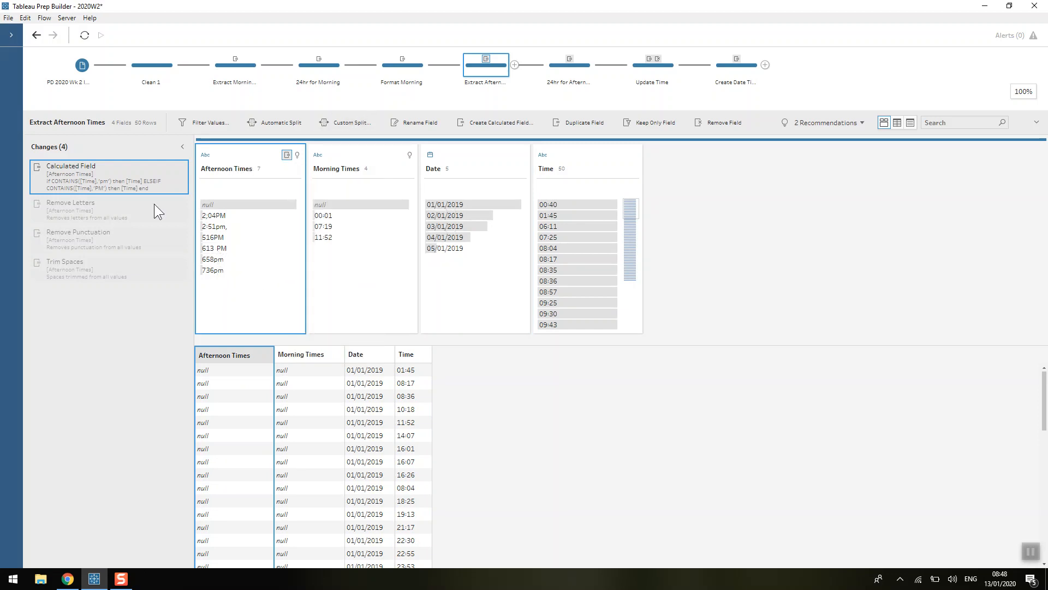
click(101, 264)
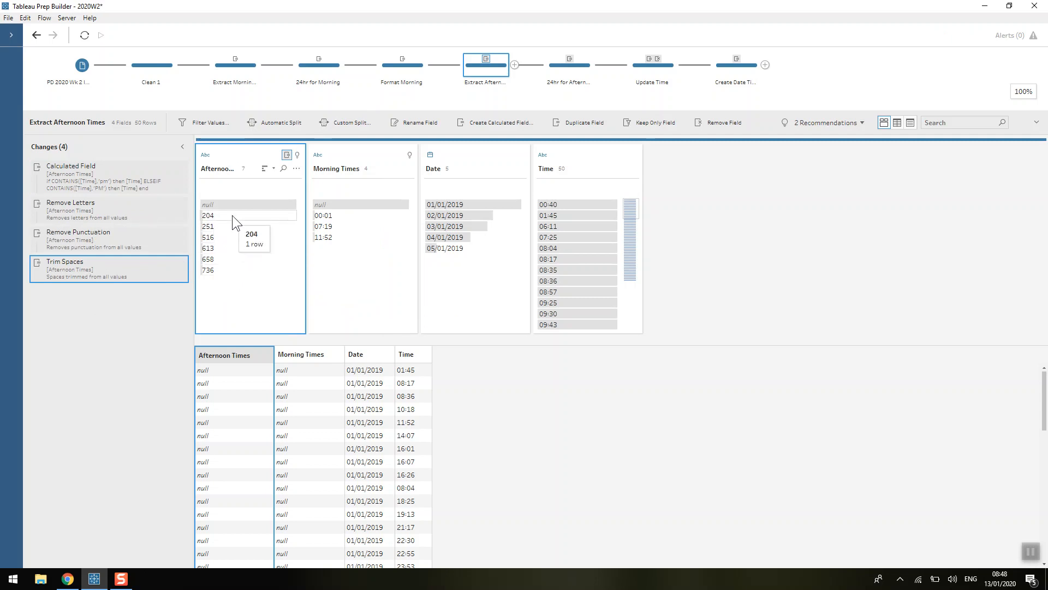
Step: Review the Afternoon Times calculation in the 24hr for Afternoon step and close it without changes
click(576, 70)
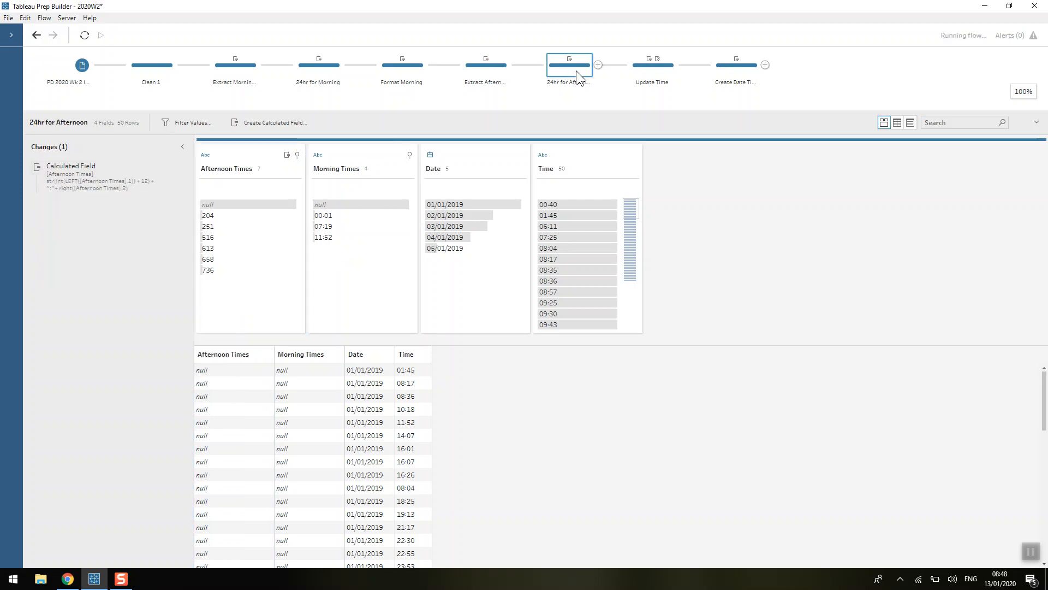
double_click(99, 185)
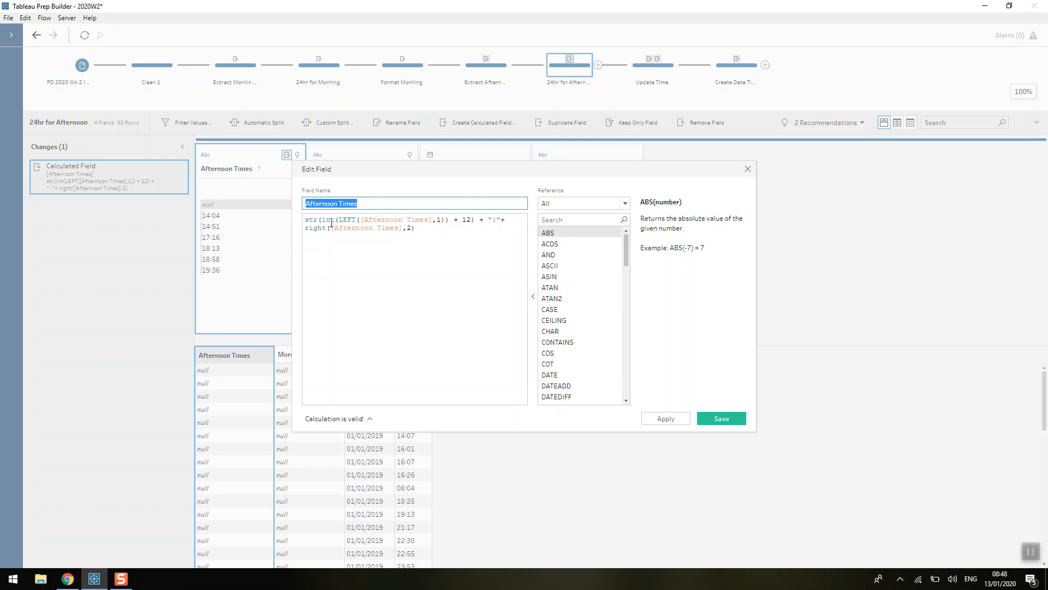
drag(339, 220, 444, 219)
click(440, 219)
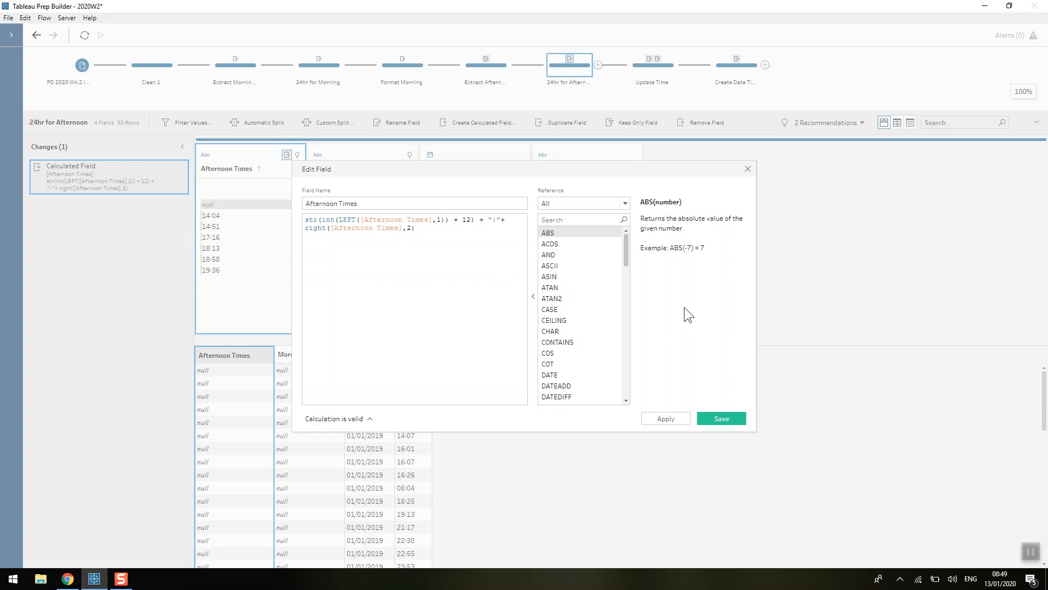
click(748, 169)
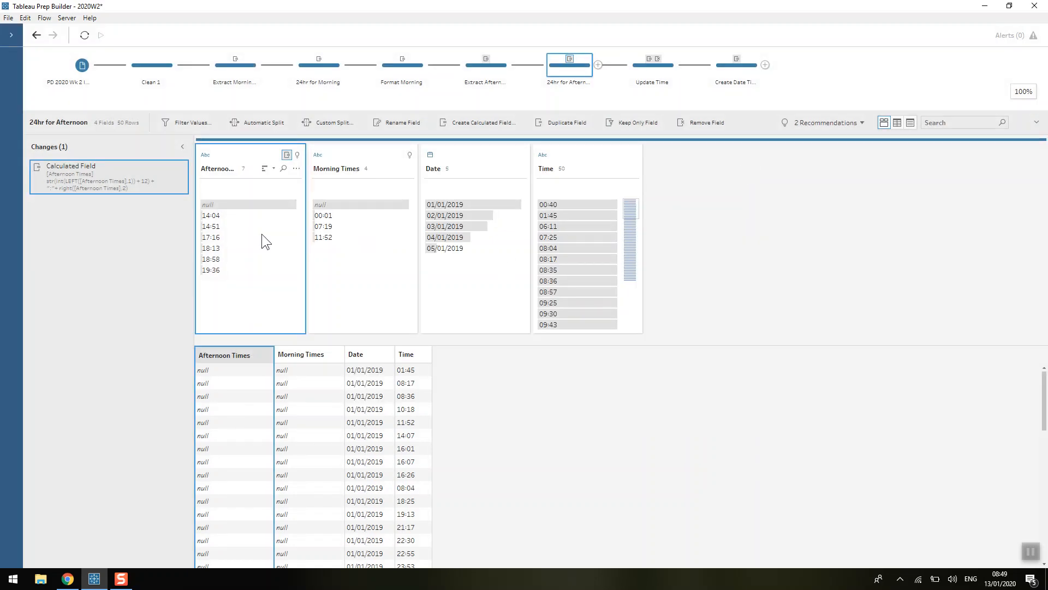
Step: Inspect the Time values in the Update Time step at its Calculated Field change
click(648, 82)
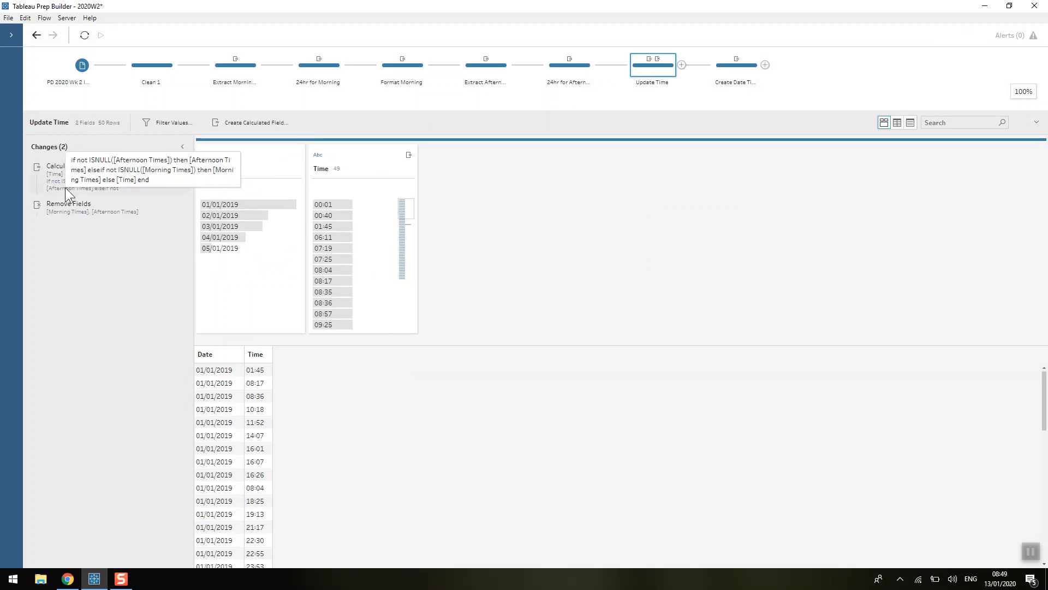
click(64, 188)
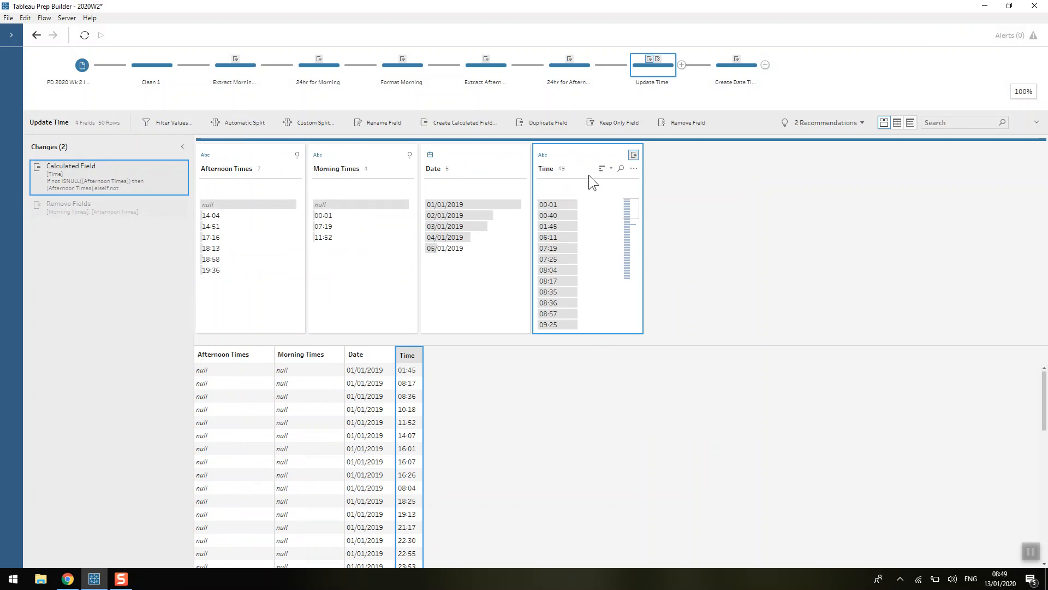
scroll(582, 215, down, 8)
scroll(588, 246, down, 4)
scroll(578, 281, up, 12)
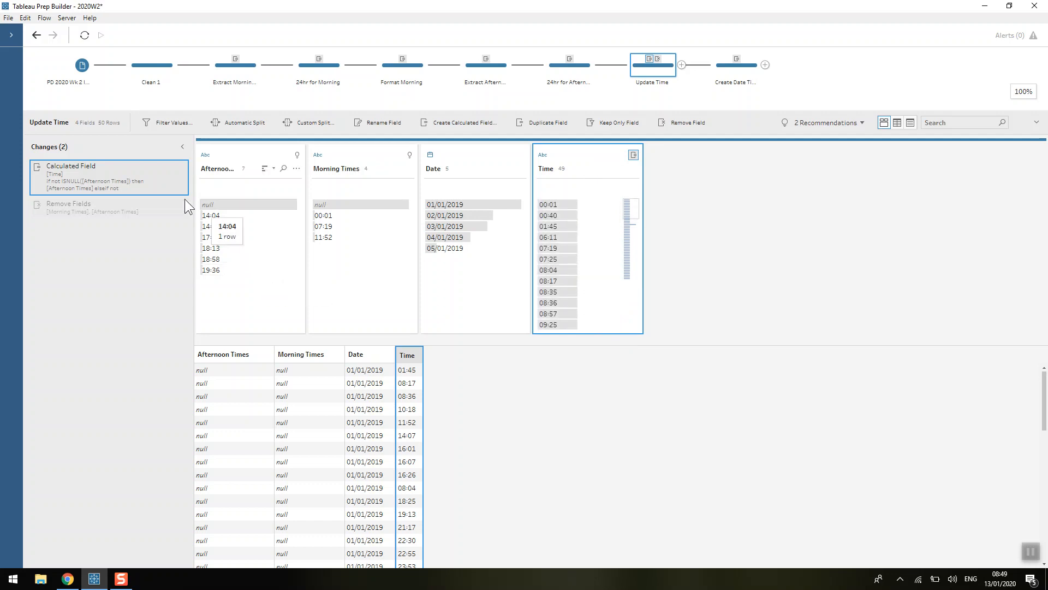
Step: Review the Time calculation in the Update Time step and close it without changes
double_click(87, 178)
drag(468, 173, 660, 122)
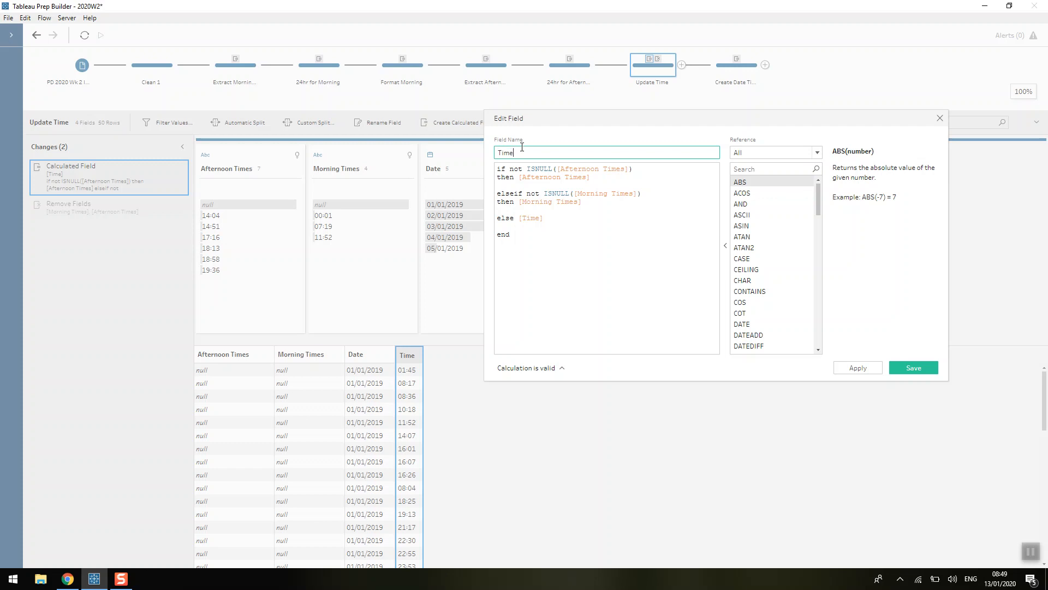
click(530, 178)
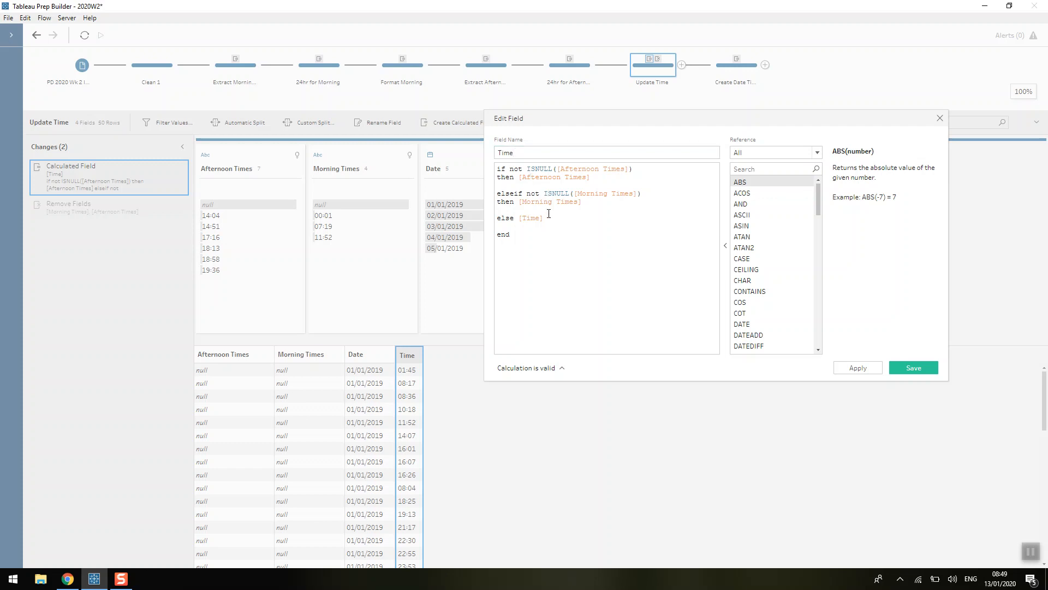
click(940, 117)
Step: Compare Morning Times and Afternoon Times entries with Time in the same rows, and inspect the data at the Remove Fields change
scroll(255, 428, down, 5)
scroll(311, 395, up, 2)
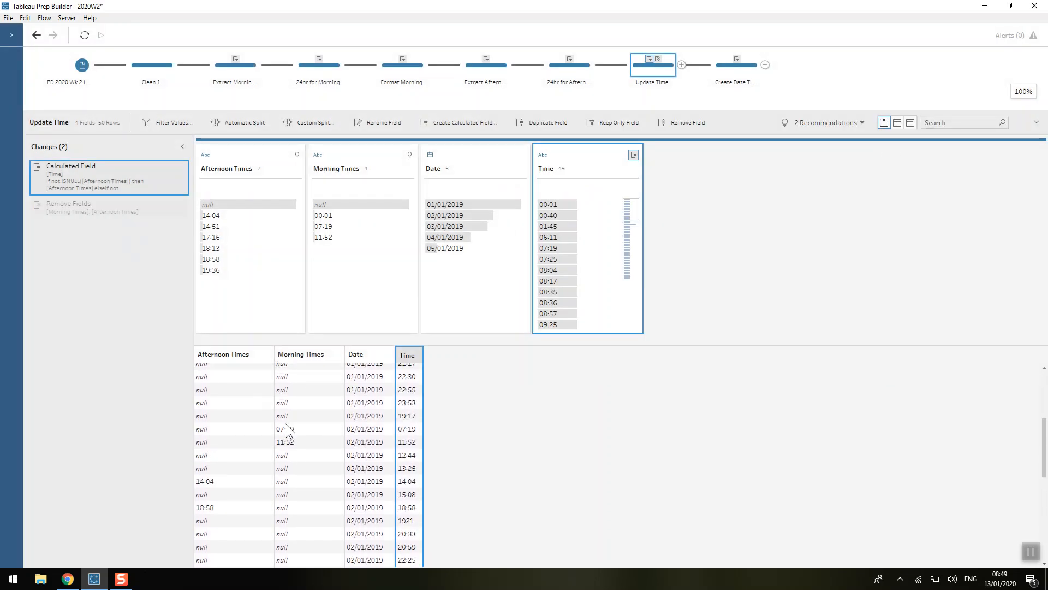
click(292, 430)
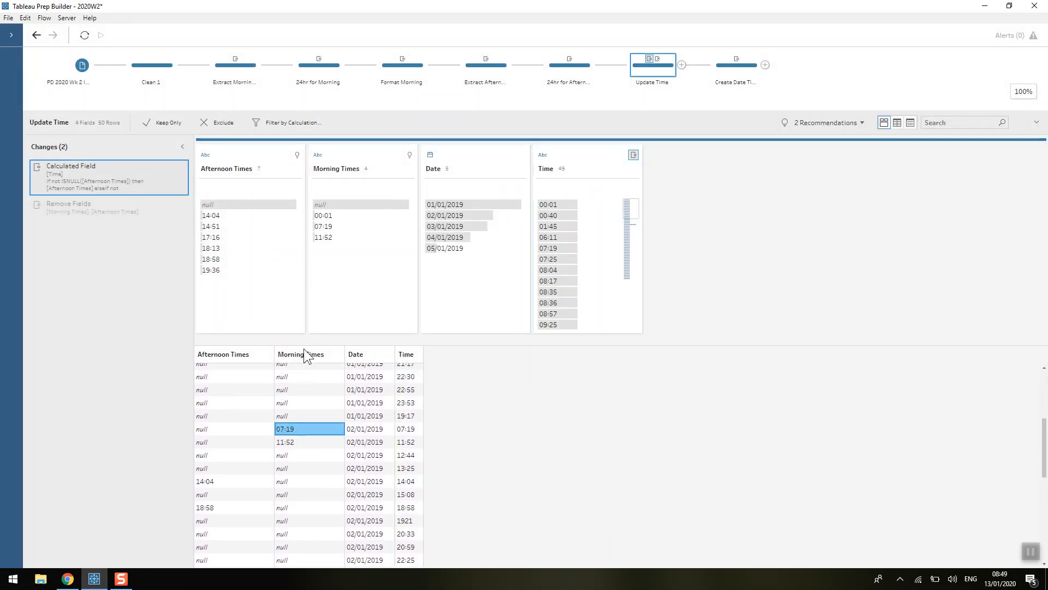
click(404, 429)
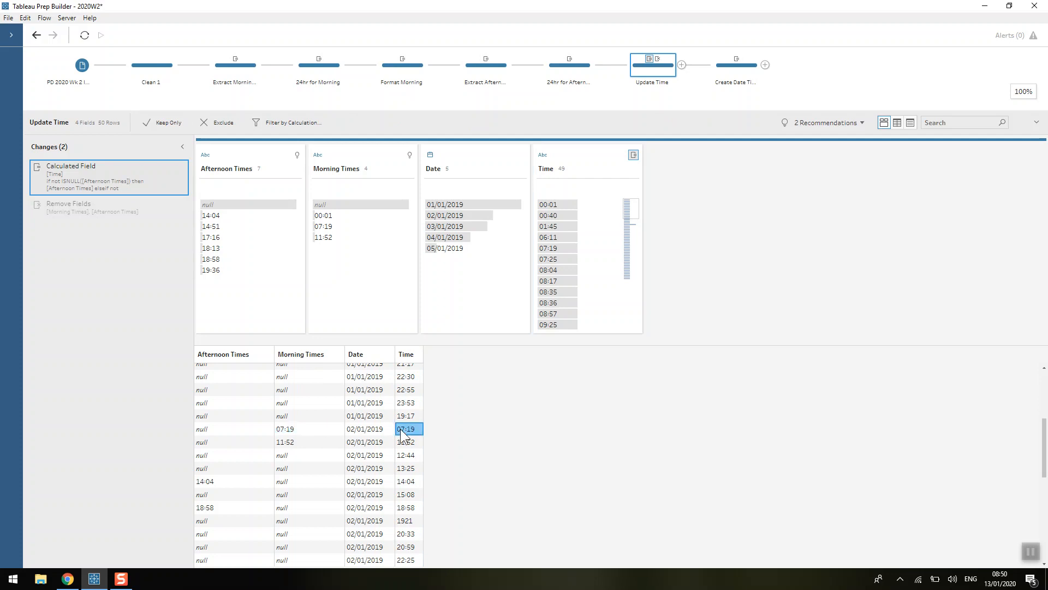
click(217, 480)
click(403, 481)
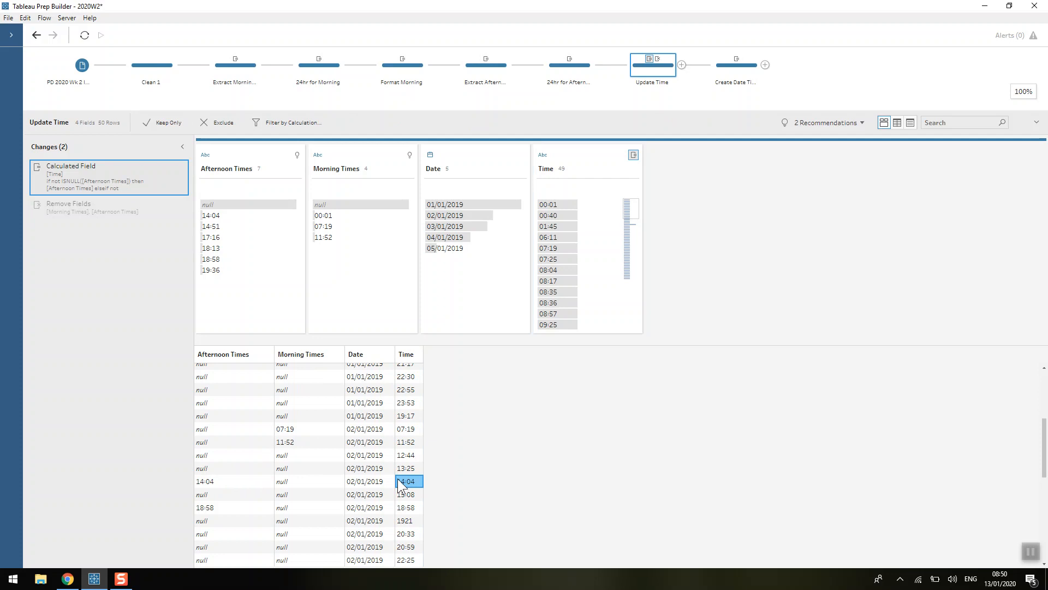
click(81, 205)
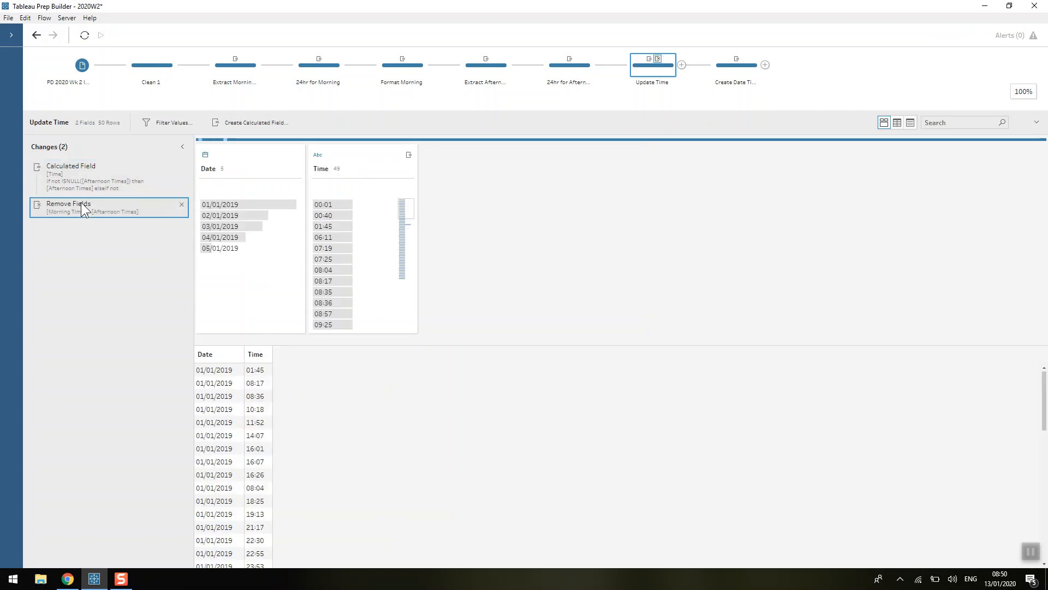
Step: Review the Date Time calculation in the Create Date Time step, look up the MAKEDATETIME function reference, and close the calculation without changes
click(729, 65)
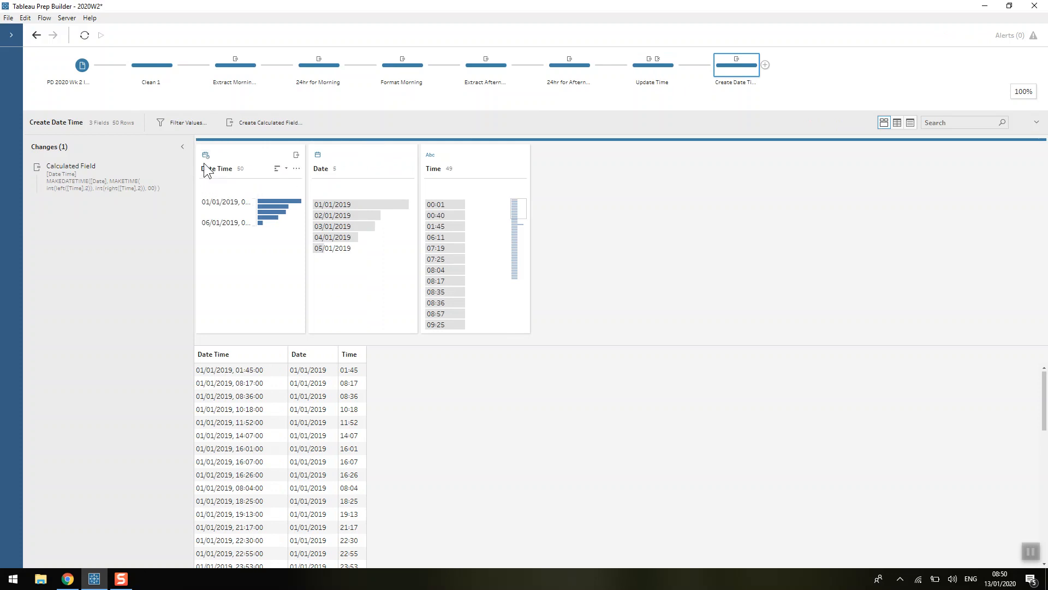
double_click(73, 189)
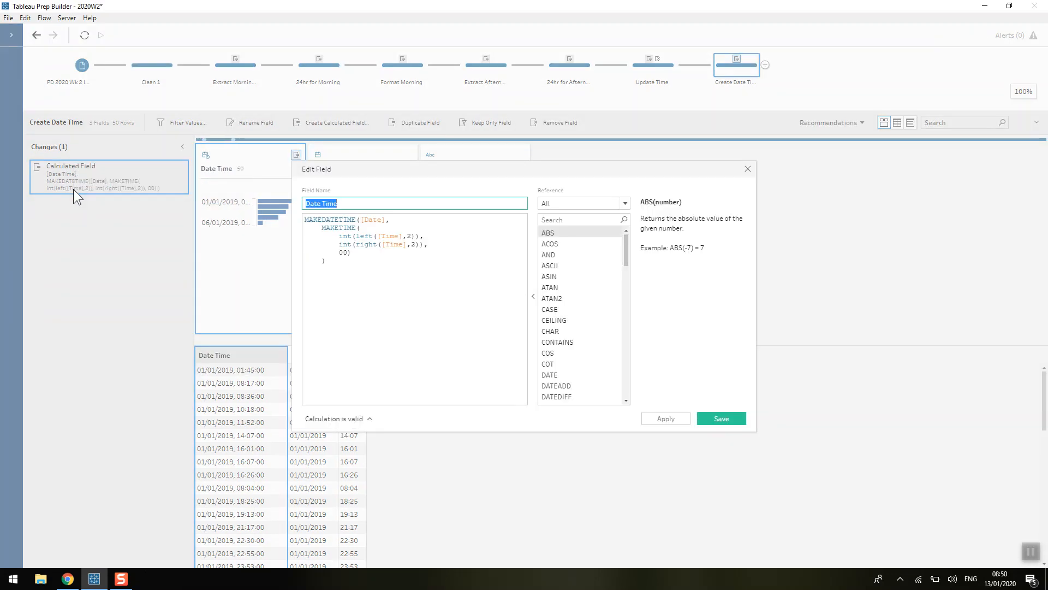
click(566, 219)
text(mak)
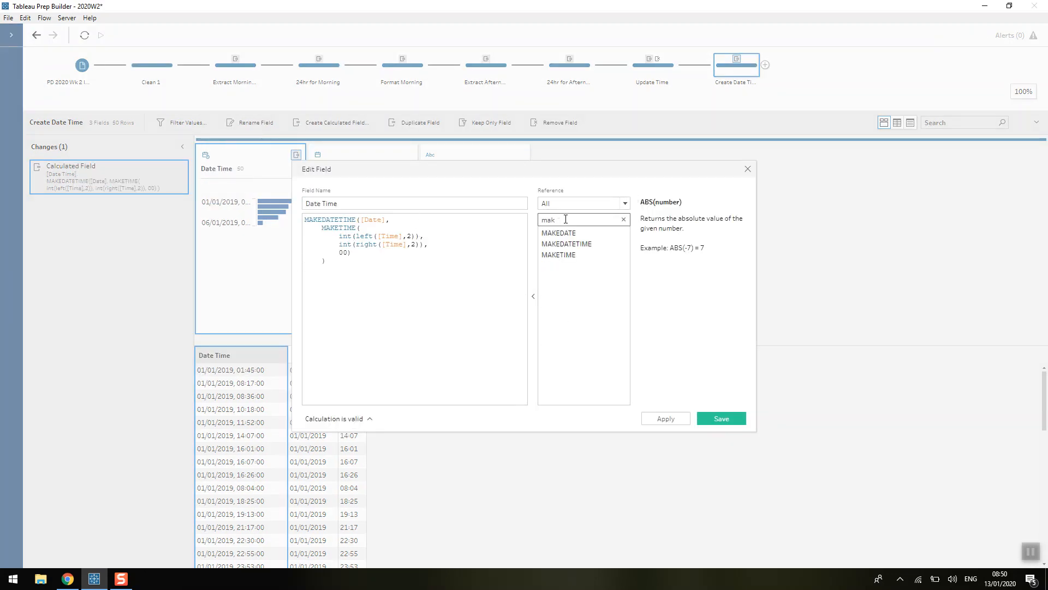
click(592, 243)
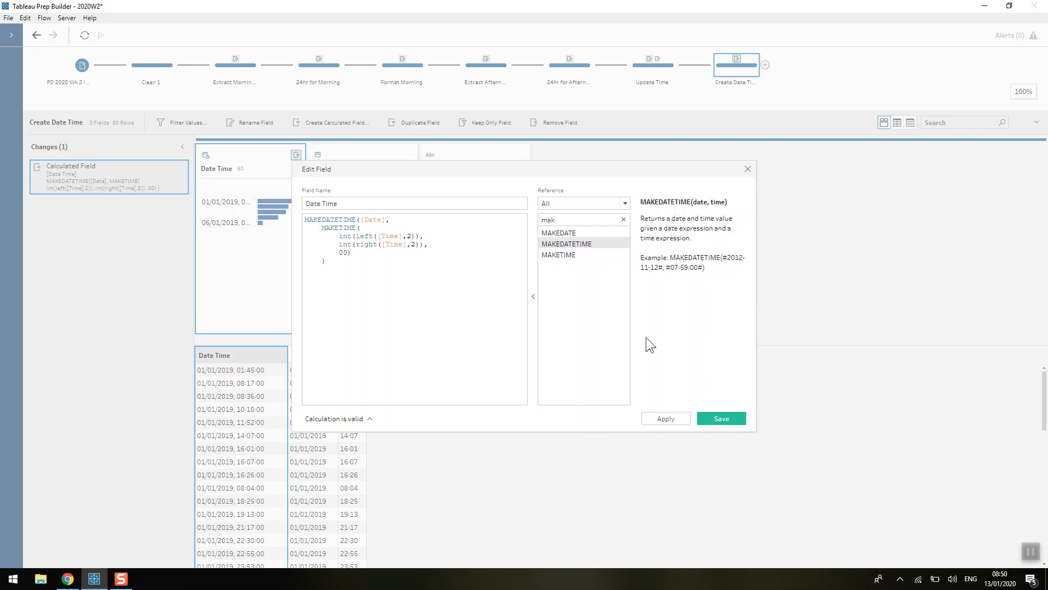
click(748, 169)
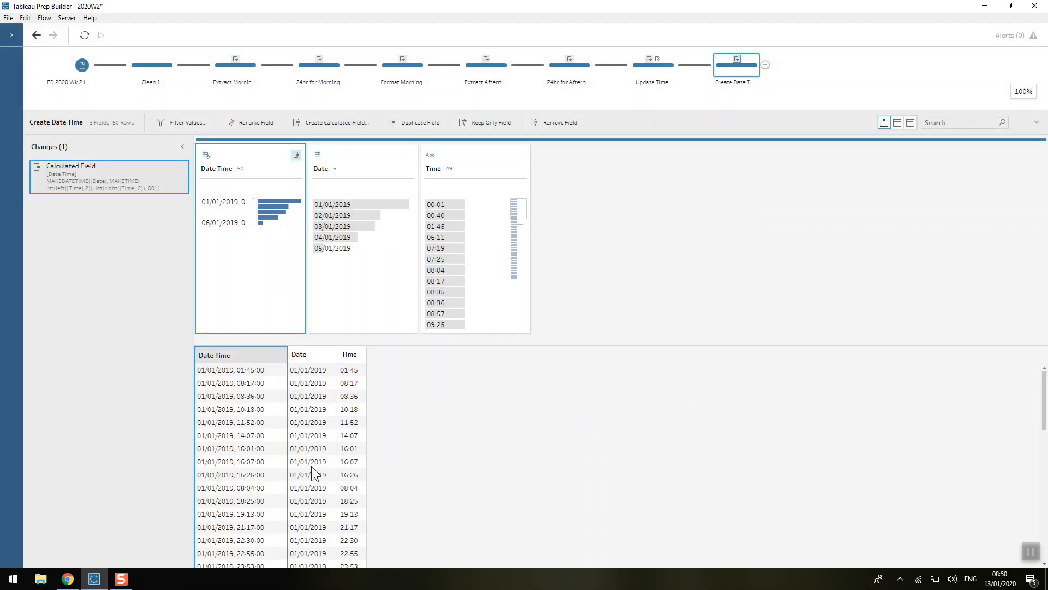
Step: Replace the Time value 1921 with 19:21 in the Create Date Time step
scroll(503, 231, down, 3)
scroll(503, 232, down, 4)
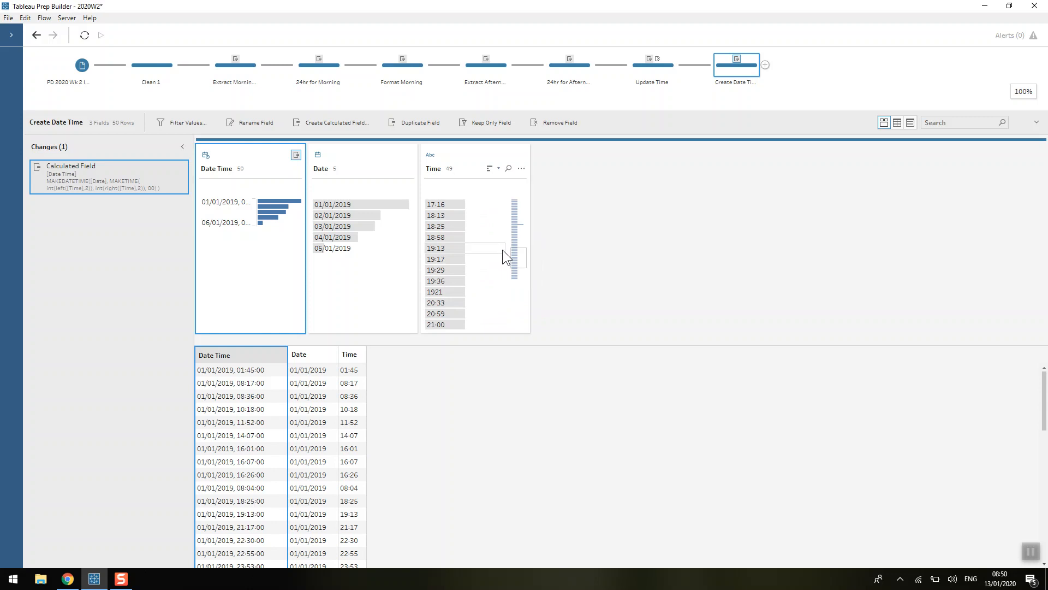
click(444, 294)
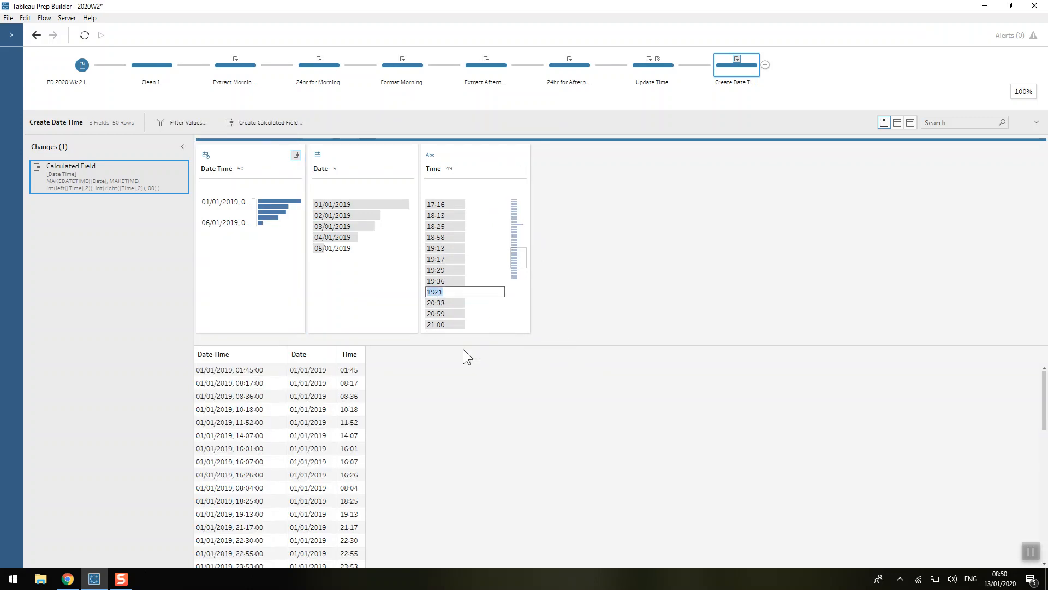
click(434, 291)
text(:)
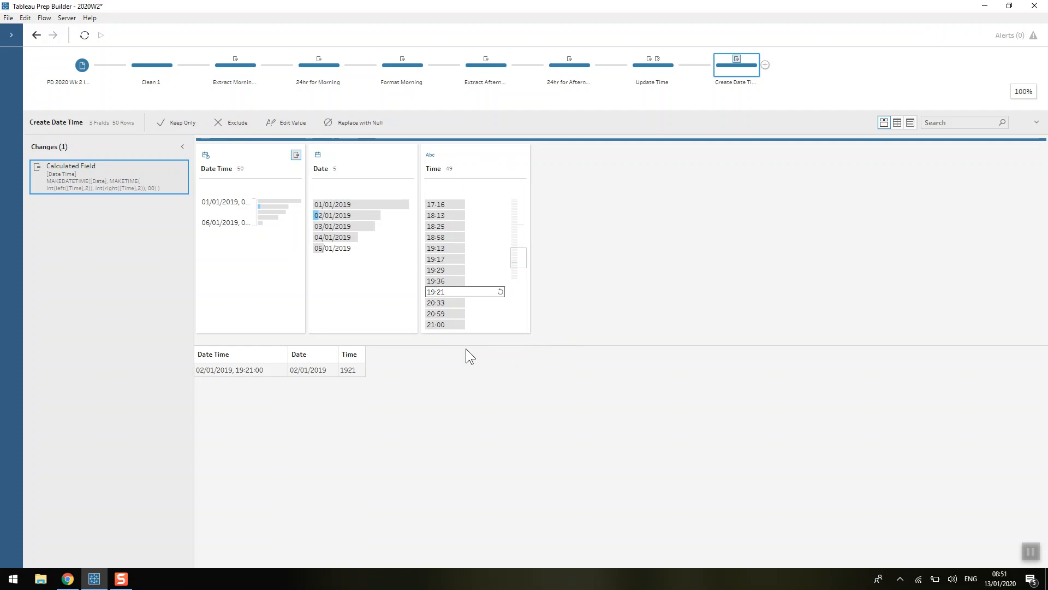
key(Return)
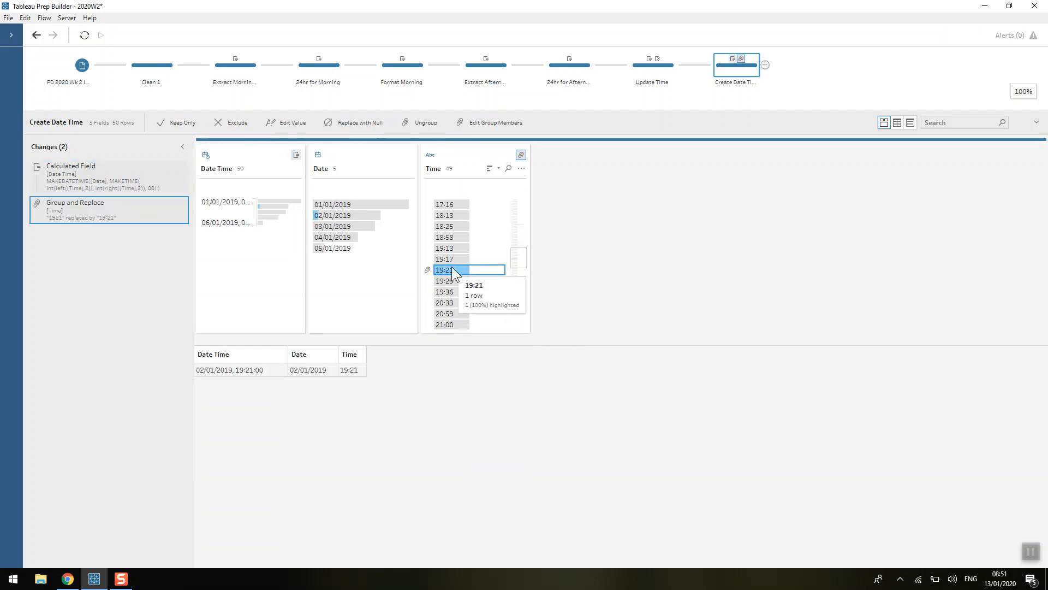